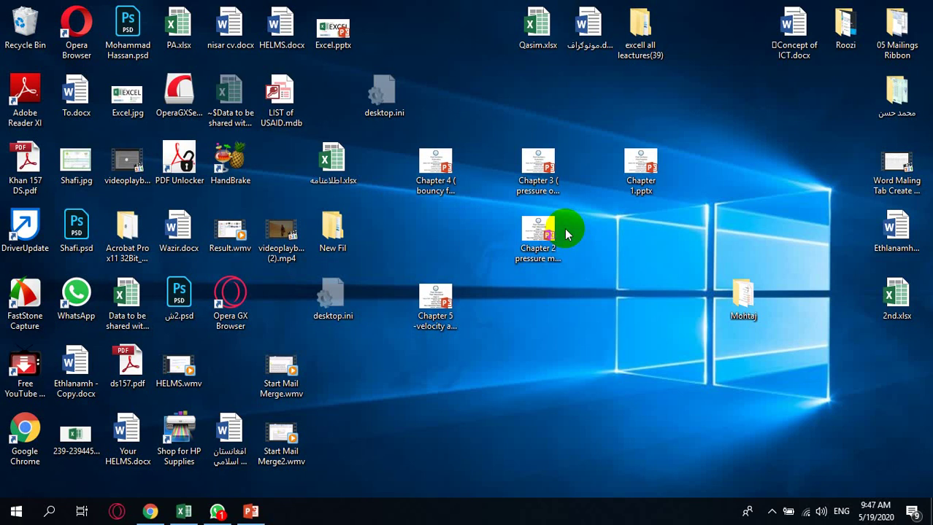
# Bring Chrome showing the Fluid Mechics course page to the front.
pyautogui.click(188, 510)
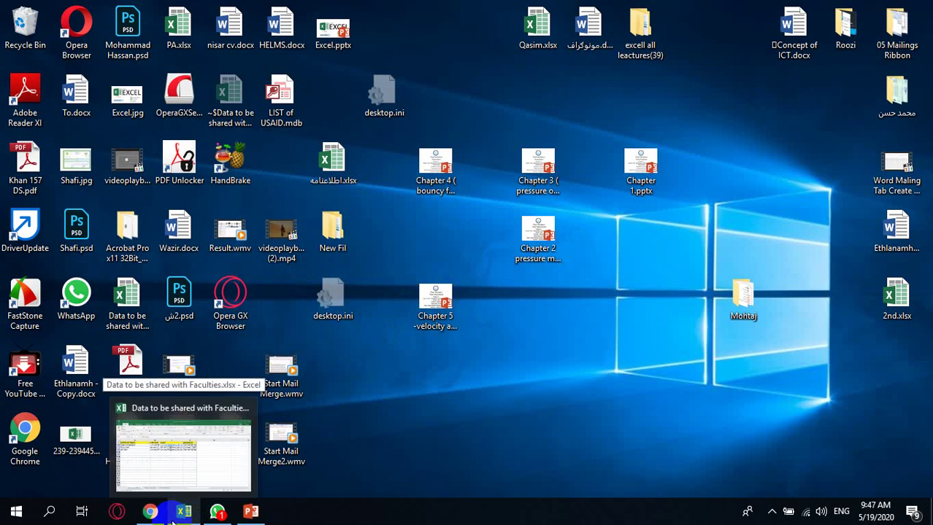
pyautogui.click(155, 519)
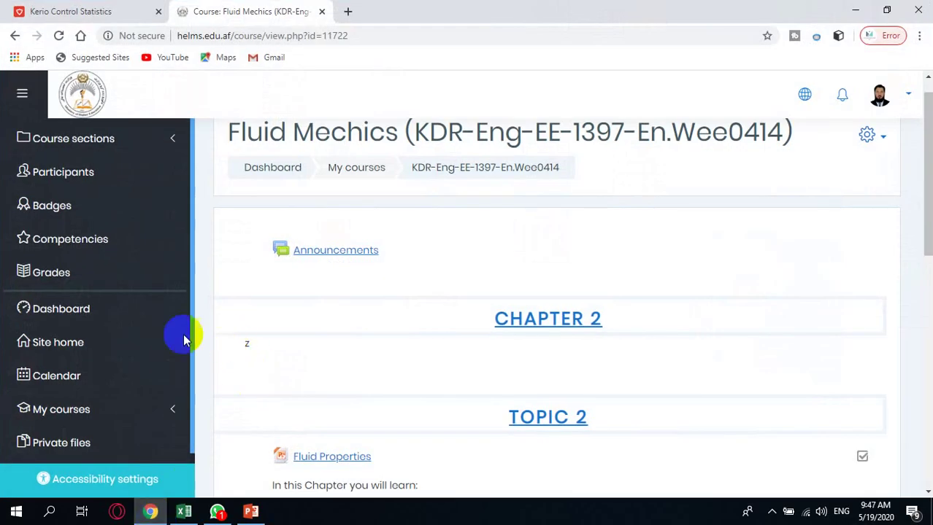
pyautogui.click(94, 319)
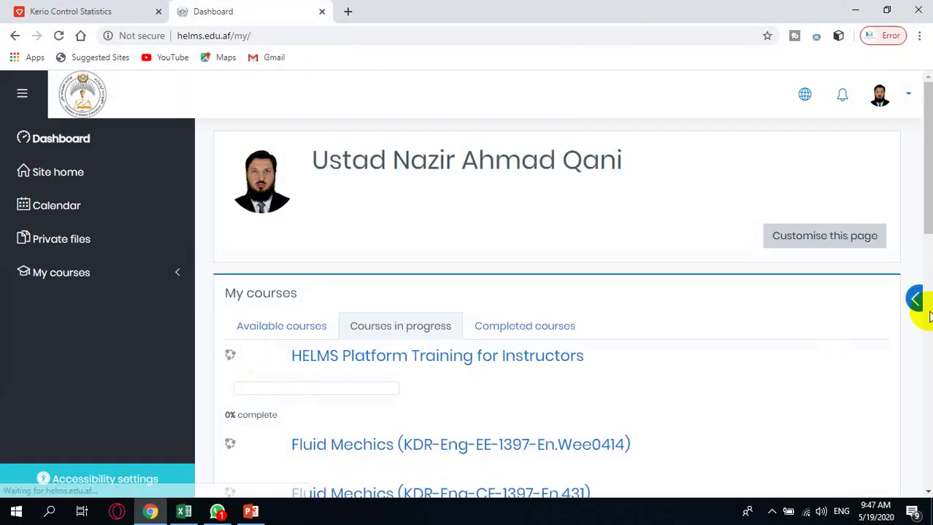
pyautogui.moveTo(925, 226); pyautogui.dragTo(924, 242)
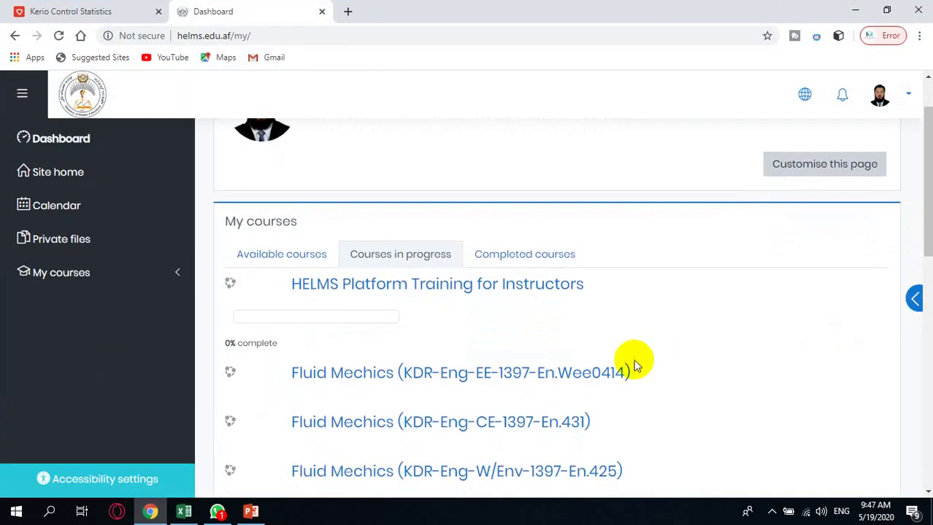
pyautogui.click(445, 377)
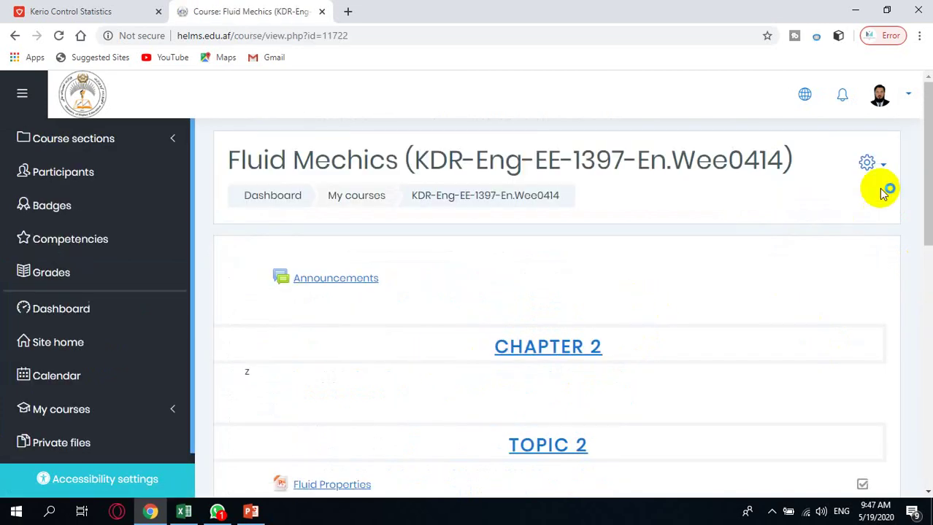
pyautogui.moveTo(924, 201)
pyautogui.mouseDown()
pyautogui.moveTo(885, 381)
pyautogui.moveTo(902, 208)
pyautogui.mouseUp()
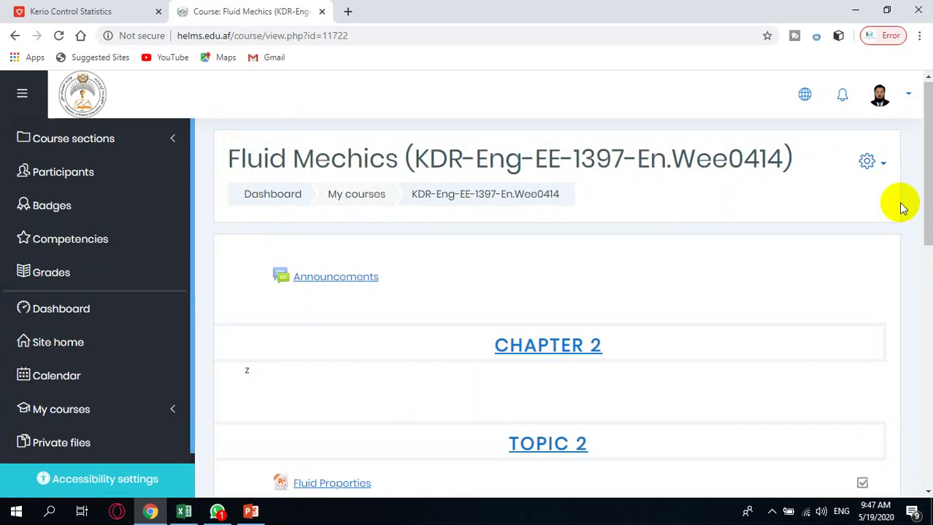
pyautogui.click(584, 343)
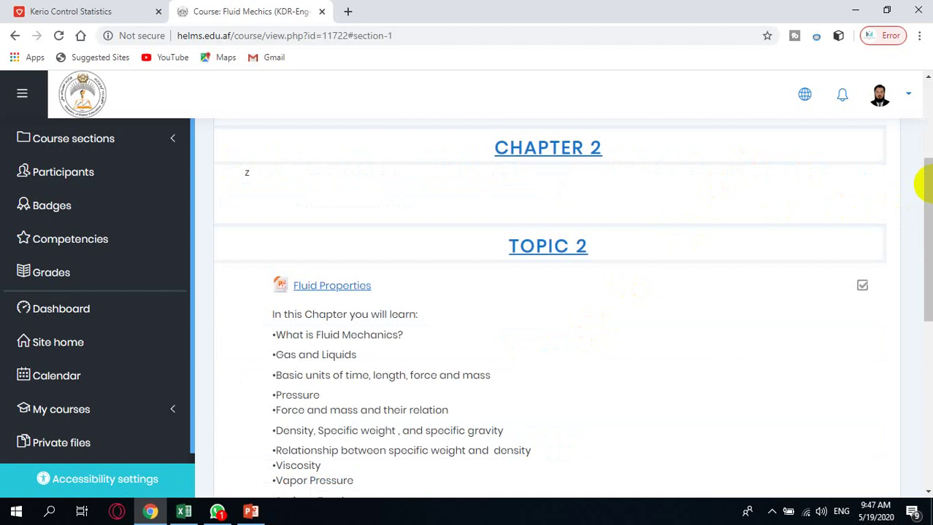
pyautogui.moveTo(923, 183)
pyautogui.mouseDown()
pyautogui.moveTo(912, 137)
pyautogui.moveTo(925, 140)
pyautogui.mouseUp()
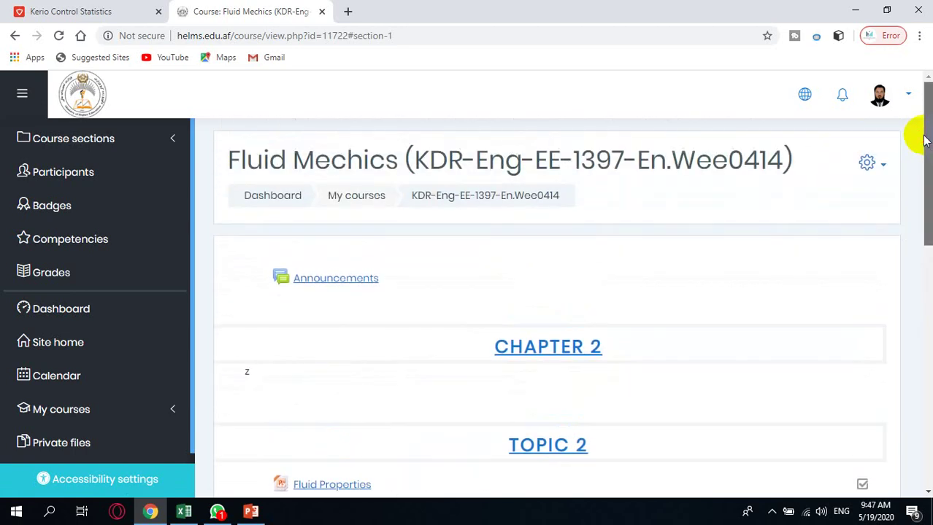
# Turn course editing on and open the Edit topic form for the Chapter 2 section.
pyautogui.click(883, 165)
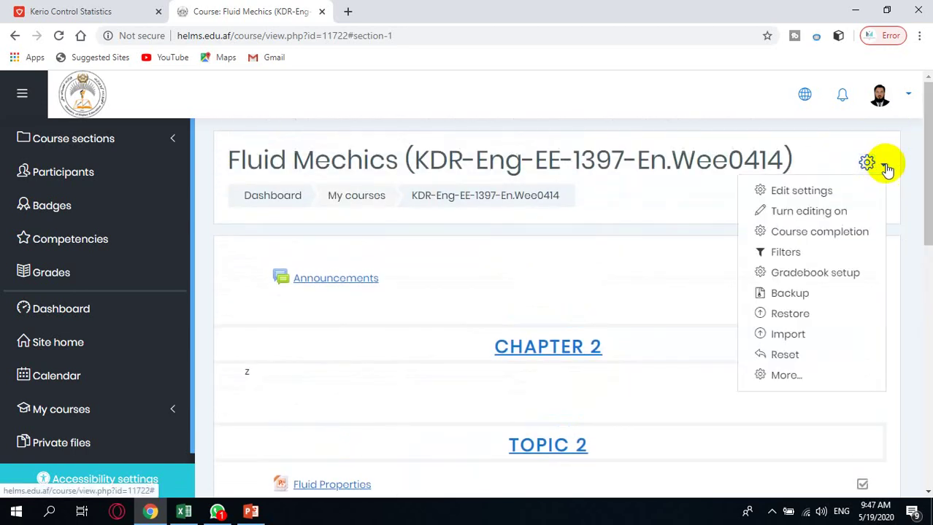
pyautogui.click(789, 213)
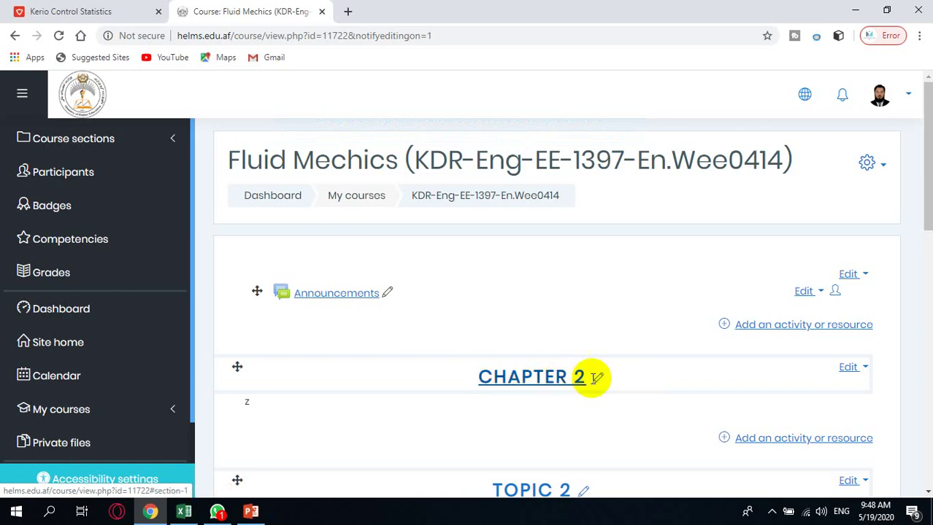
pyautogui.click(864, 368)
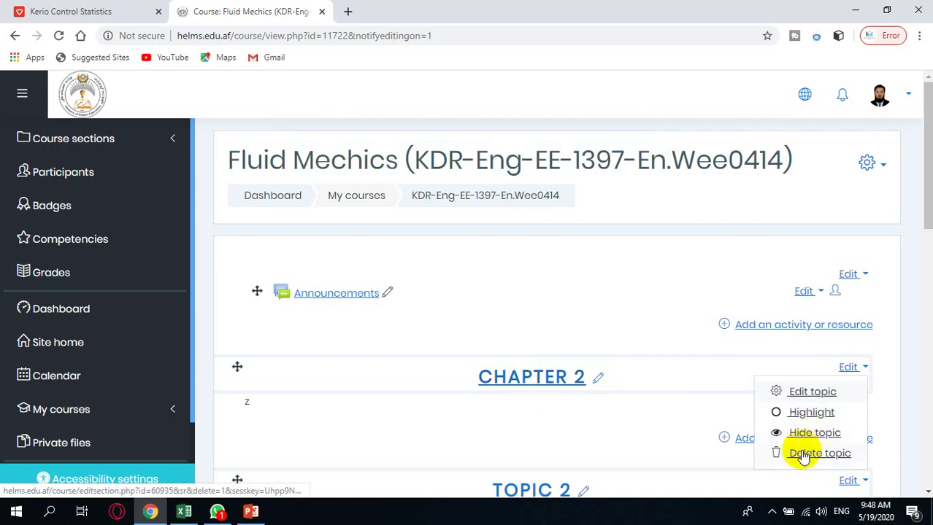
pyautogui.click(812, 392)
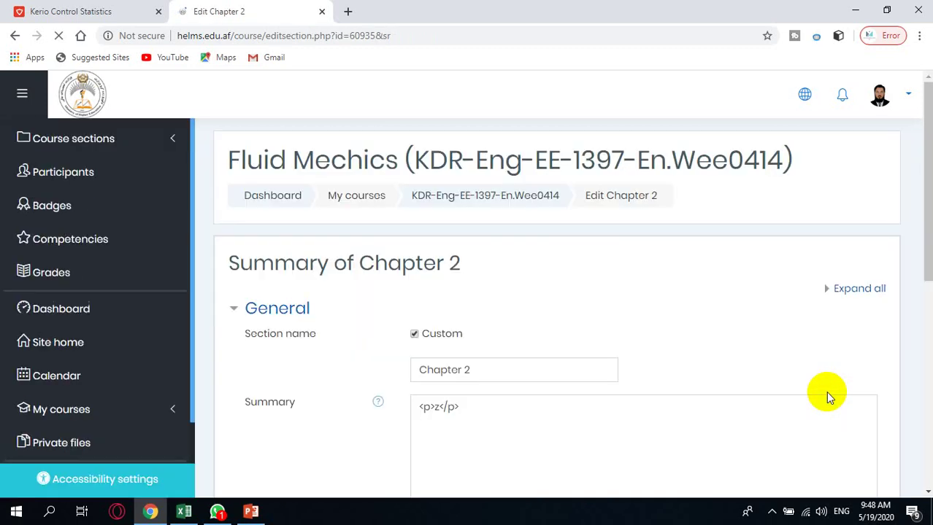
pyautogui.click(478, 373)
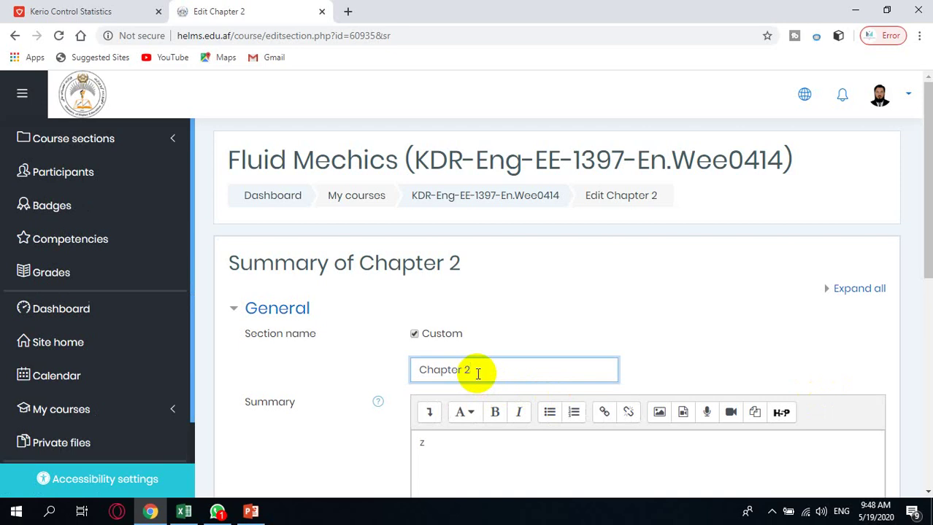
pyautogui.click(248, 513)
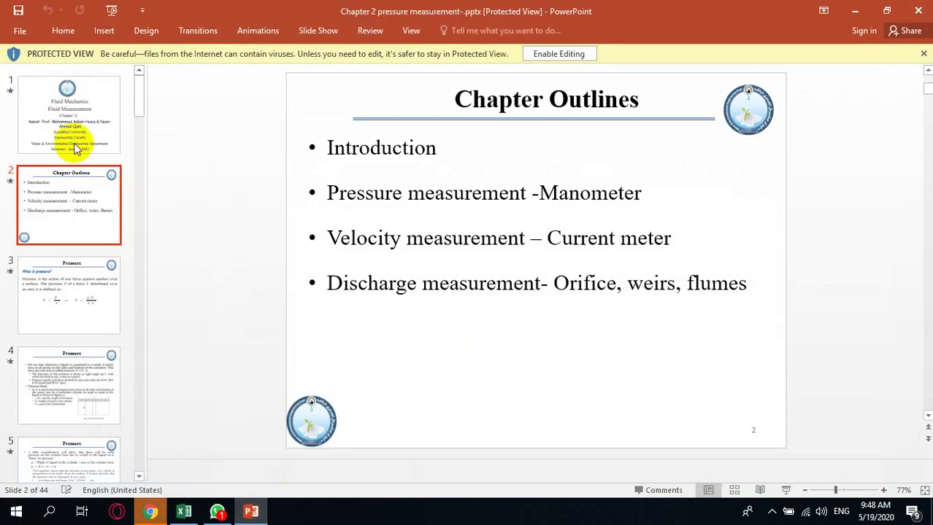
# Copy the 'Fluid Measurement' title from slide 1 of the Chapter 2 presentation.
pyautogui.click(74, 143)
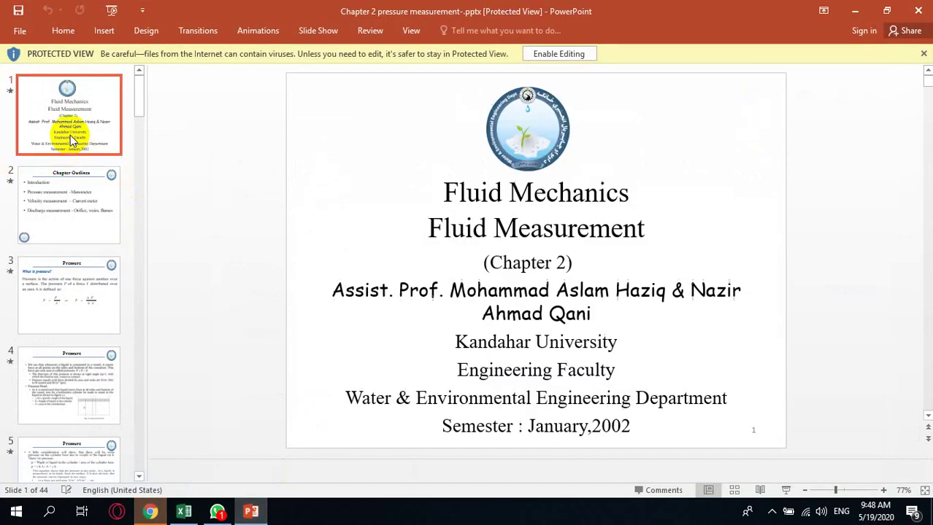
pyautogui.click(623, 229)
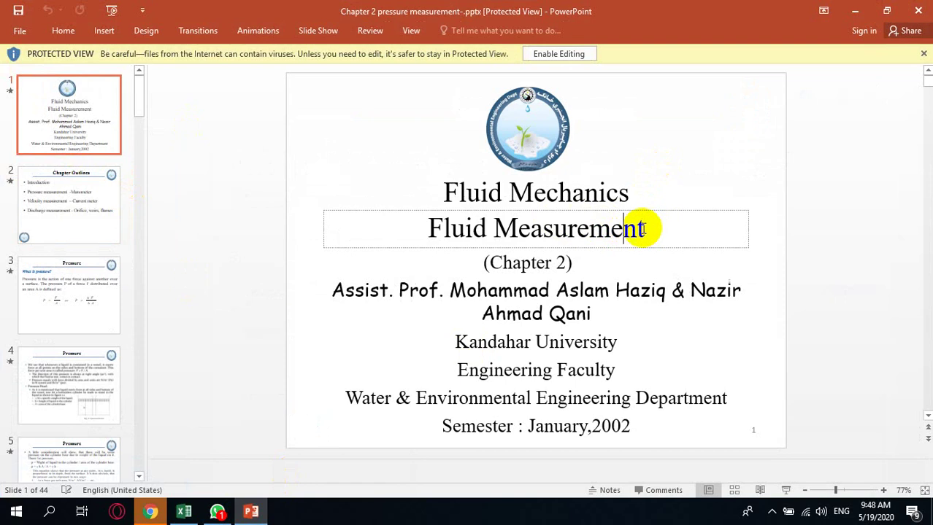
pyautogui.moveTo(642, 229); pyautogui.dragTo(418, 233)
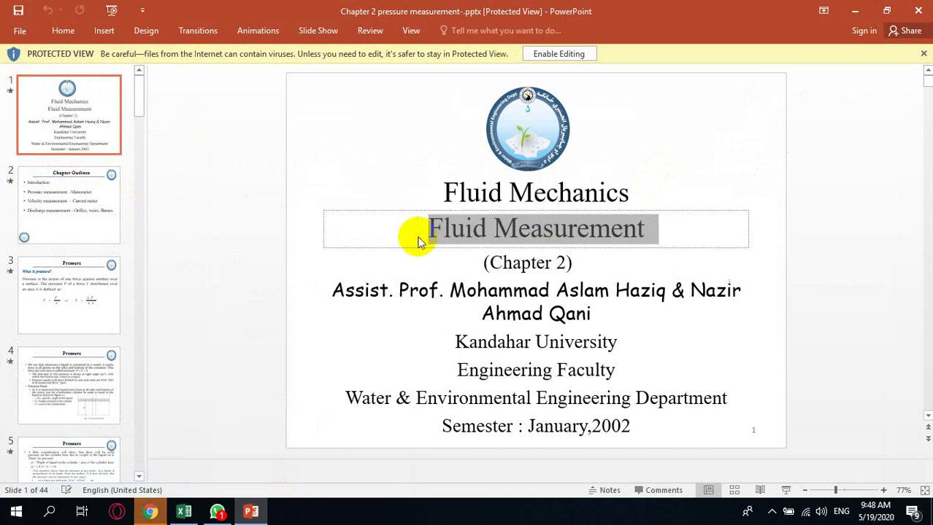
pyautogui.click(250, 512)
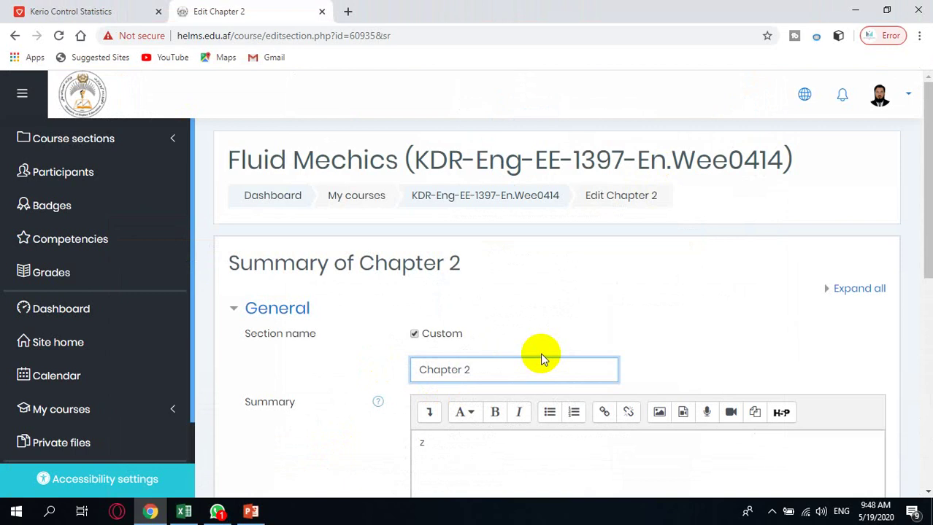
# Rename the section 'Chapter 2 Fluid Measurement' and start its summary with 'In this Chapter you will learn:'.
pyautogui.hotkey('ctrl', 'v')
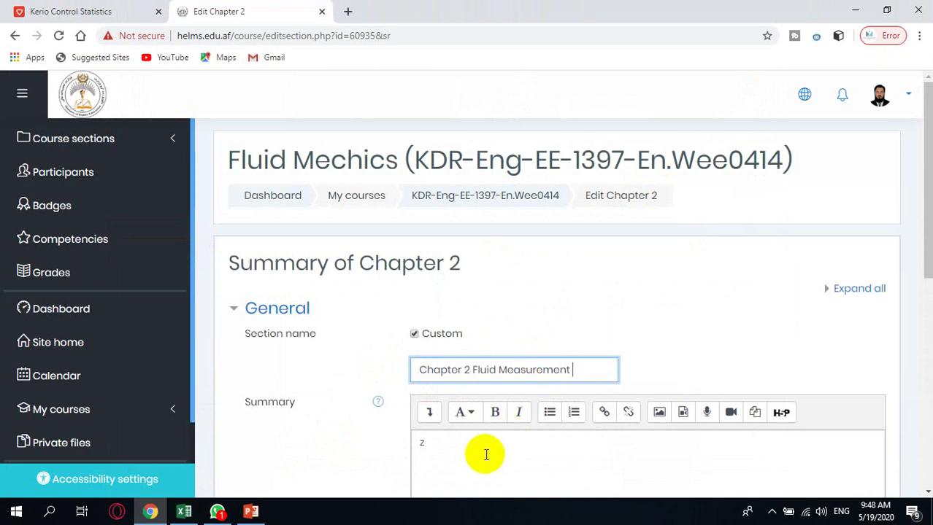
pyautogui.click(486, 455)
pyautogui.press('BackSpace')
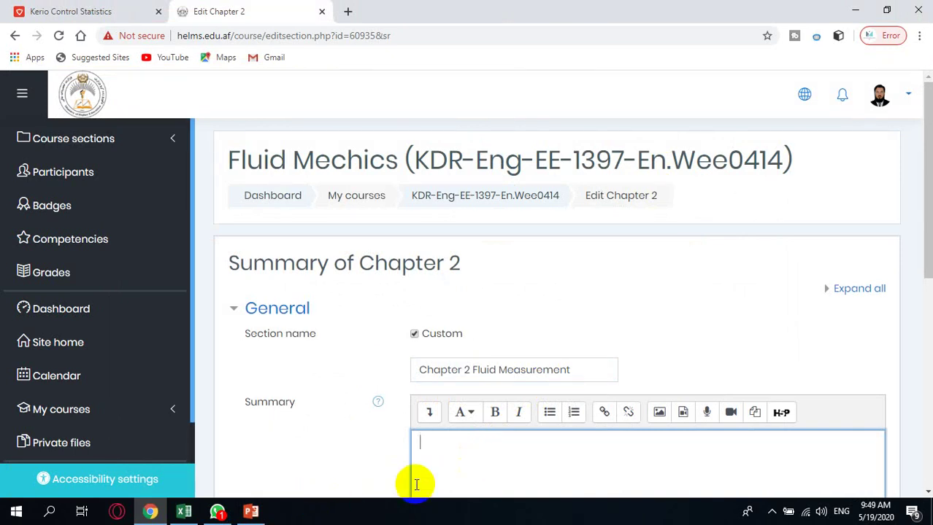
pyautogui.moveTo(923, 246); pyautogui.dragTo(925, 320)
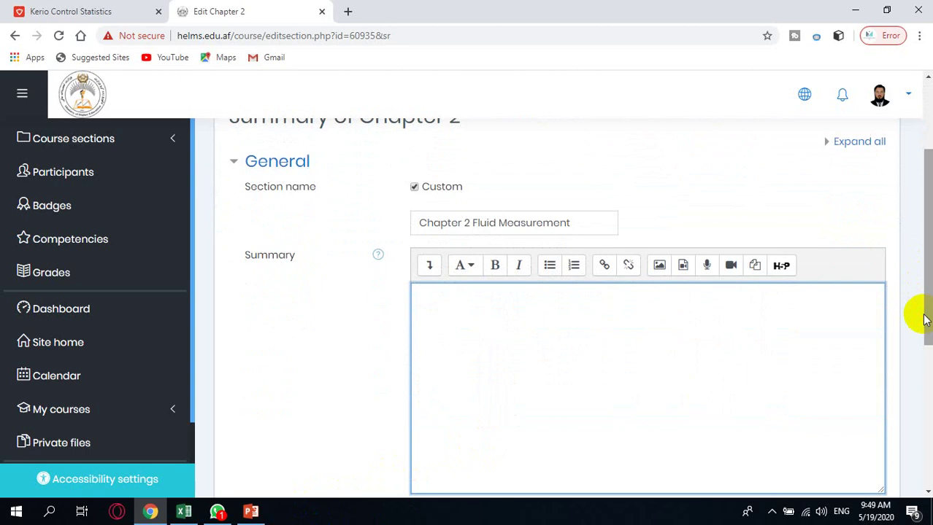
pyautogui.write('In this ')
pyautogui.write('Chapter yo')
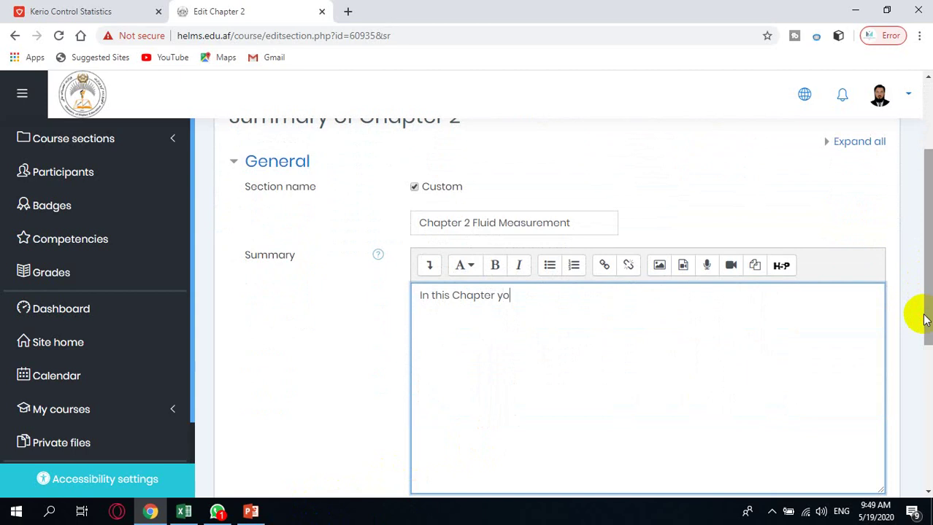
pyautogui.write('ur')
pyautogui.press('BackSpace')
pyautogui.press('BackSpace')
pyautogui.write('will ')
pyautogui.write('learn ')
pyautogui.write(':')
pyautogui.press('Return')
# Select and copy all four bullets on the Chapter Outlines slide 2.
pyautogui.click(250, 511)
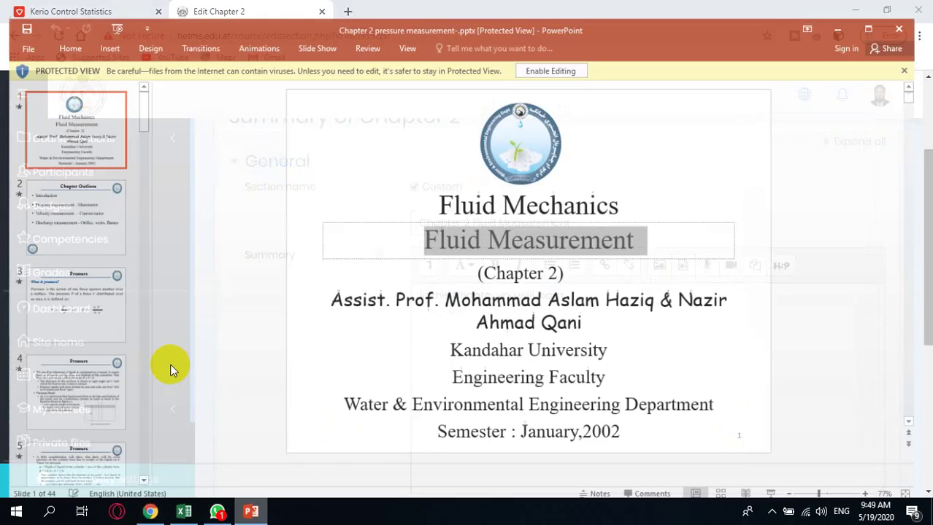
pyautogui.click(80, 188)
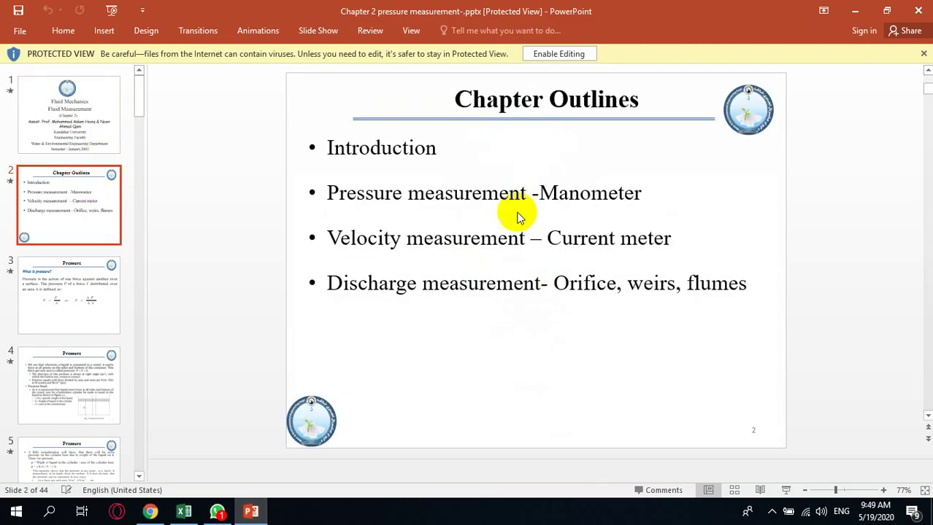
pyautogui.click(518, 218)
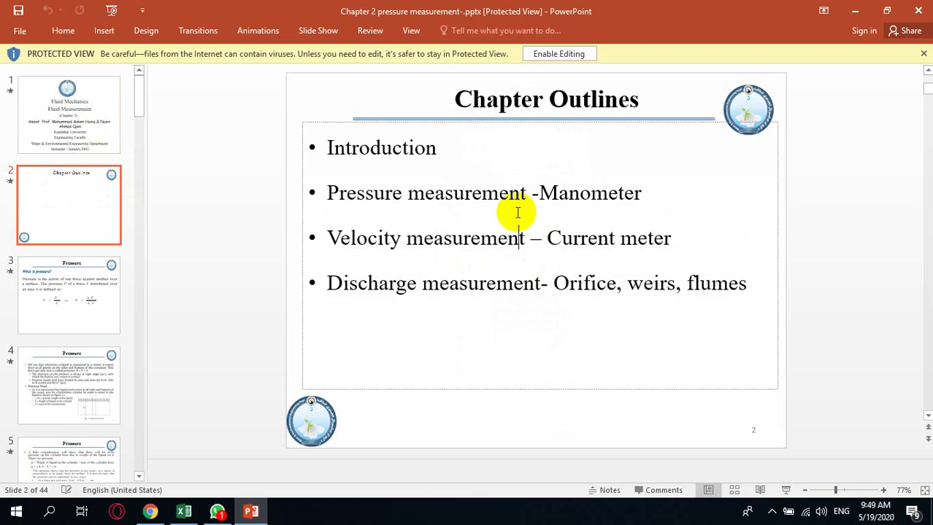
pyautogui.click(745, 285)
pyautogui.moveTo(708, 287); pyautogui.dragTo(318, 158)
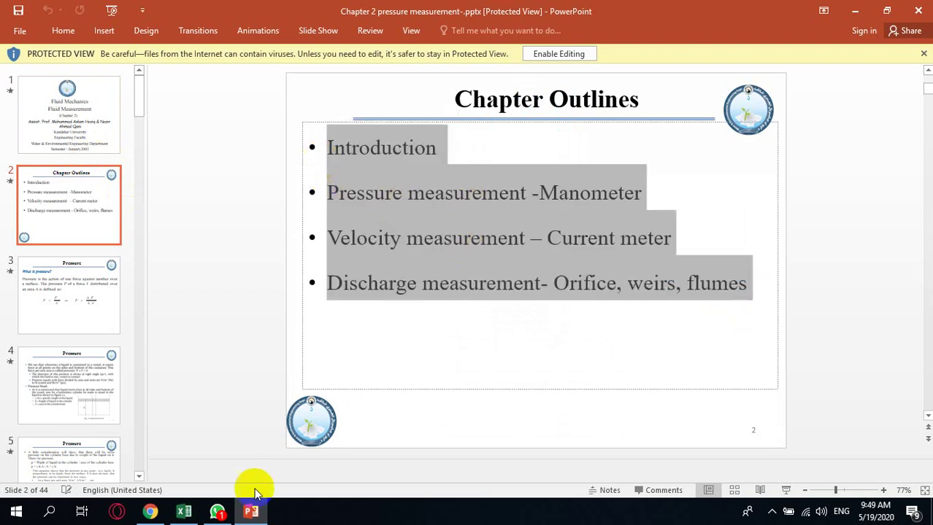
pyautogui.click(251, 511)
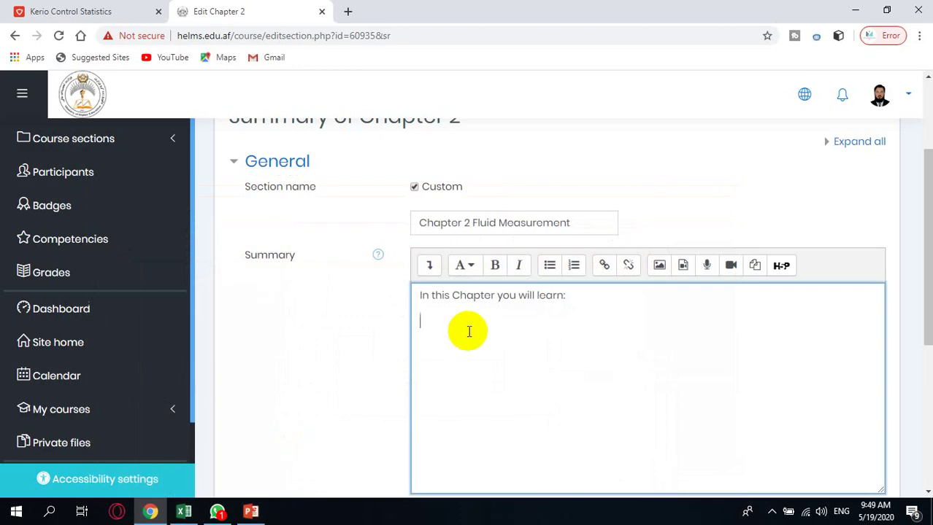
# Paste the four outline bullets into the Chapter 2 summary and save the section.
pyautogui.hotkey('ctrl', 'v')
pyautogui.moveTo(924, 324); pyautogui.dragTo(913, 426)
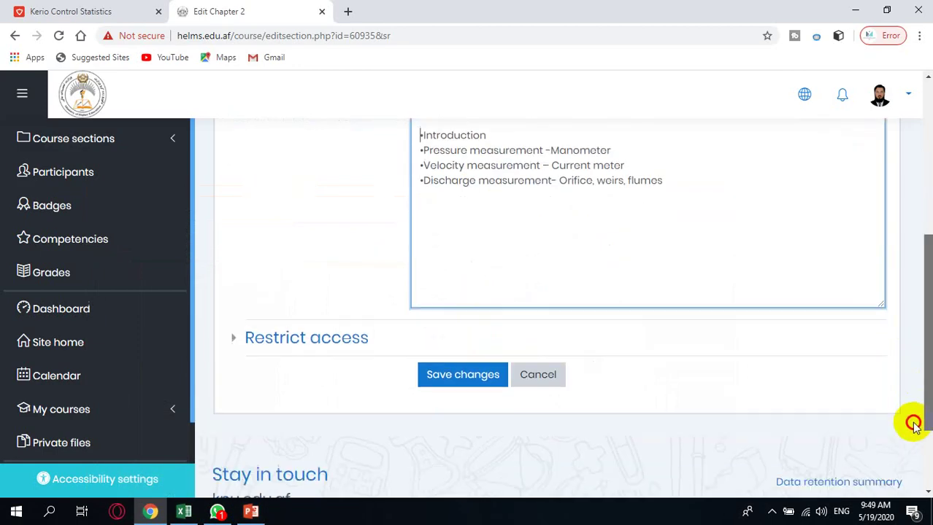
pyautogui.click(466, 356)
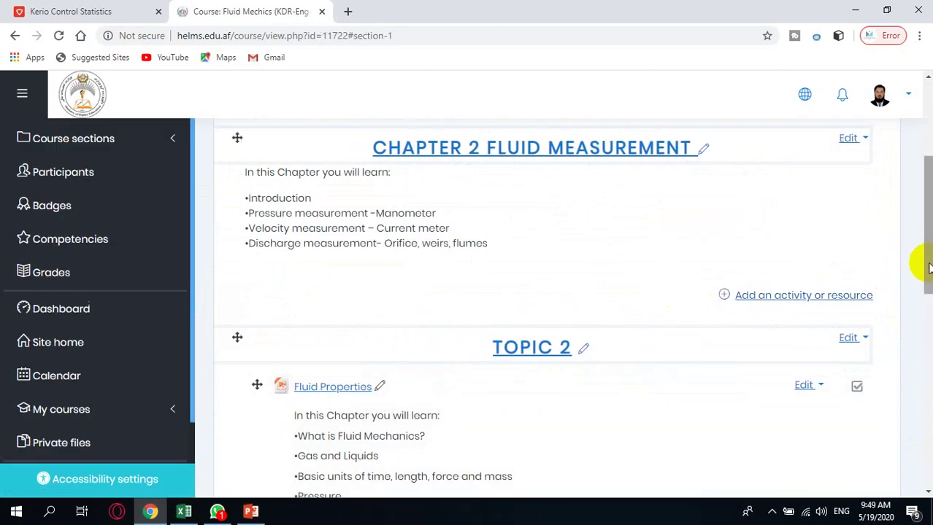
pyautogui.scroll(1, 921, 252)
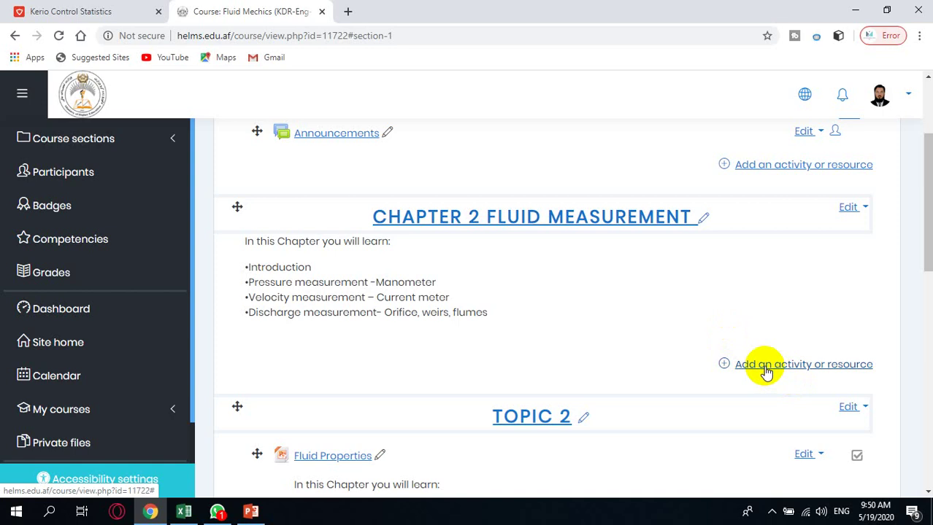
# Pick File under Resources in the Add an activity or resource dialog and add it.
pyautogui.click(765, 369)
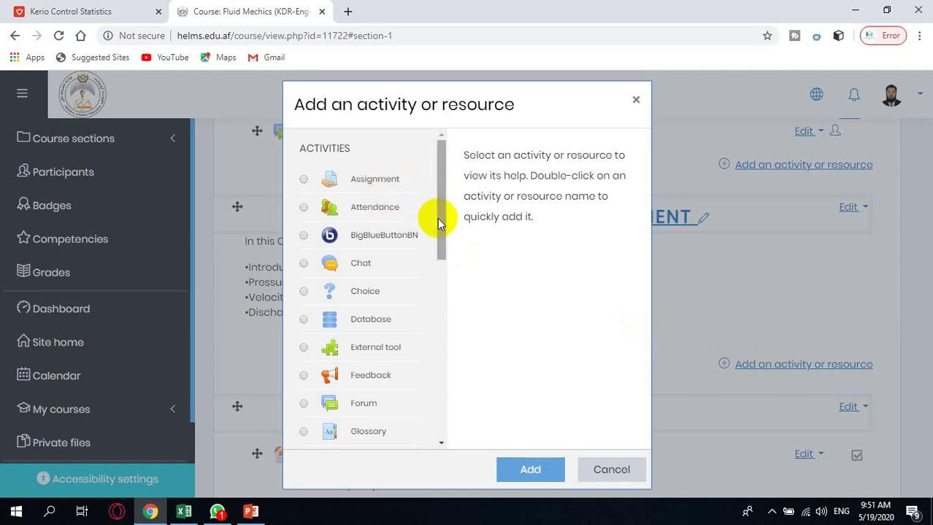
pyautogui.moveTo(443, 229); pyautogui.dragTo(453, 343)
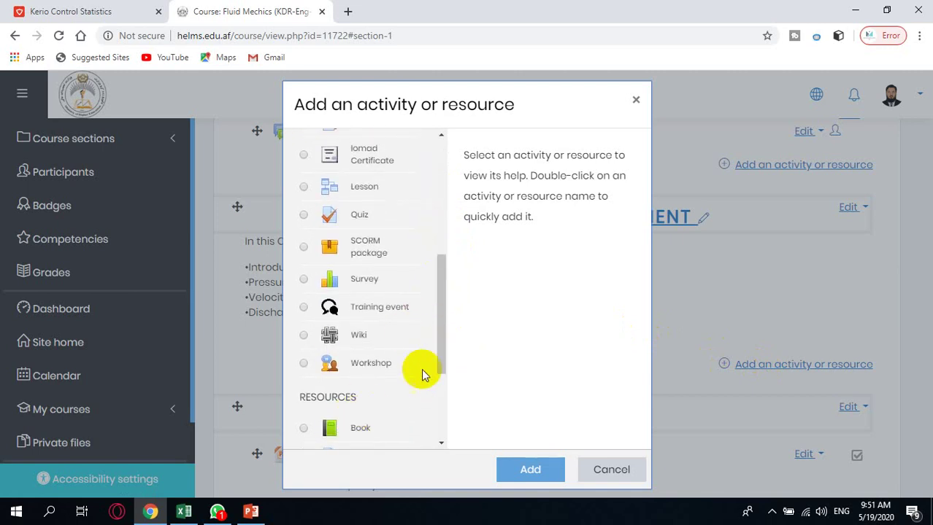
pyautogui.moveTo(437, 357); pyautogui.dragTo(439, 408)
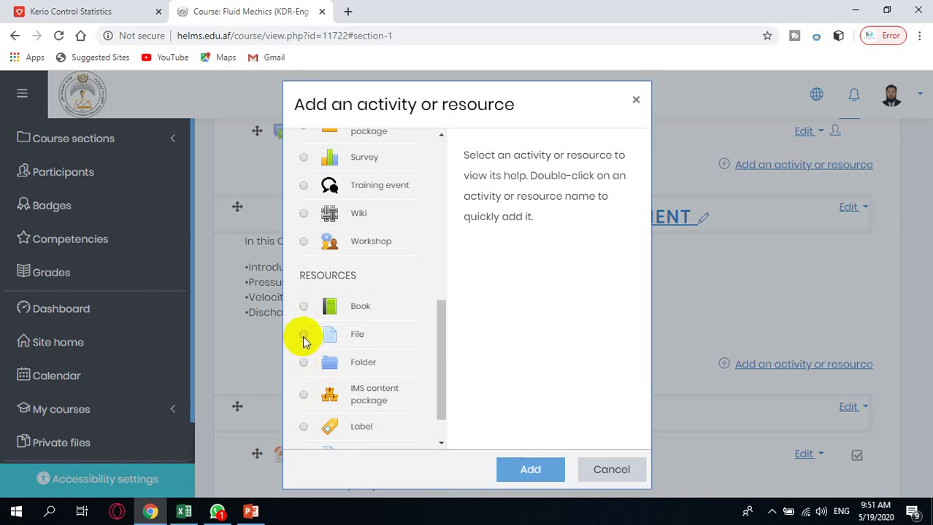
pyautogui.click(303, 336)
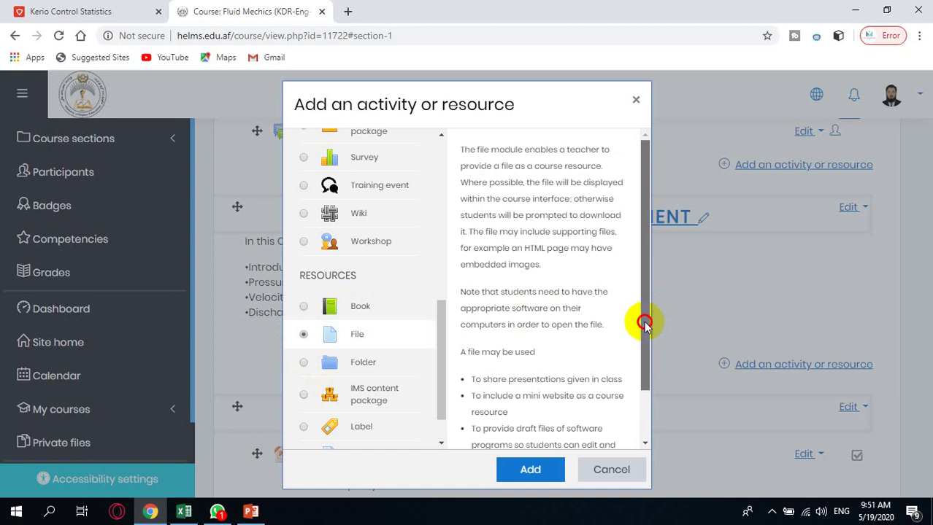
pyautogui.moveTo(645, 321); pyautogui.dragTo(645, 392)
pyautogui.click(529, 470)
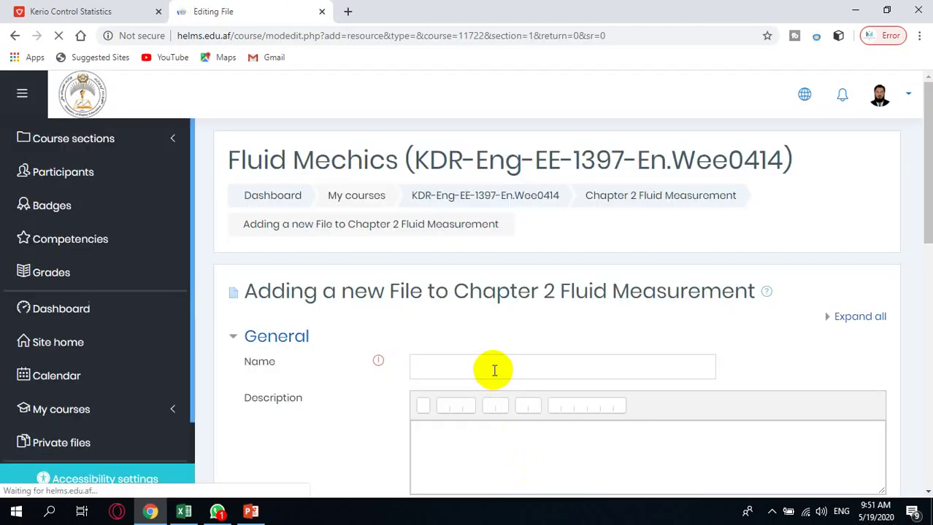
# Write the description 'In this chapter you will learn' followed by the pasted chapter outline.
pyautogui.click(494, 368)
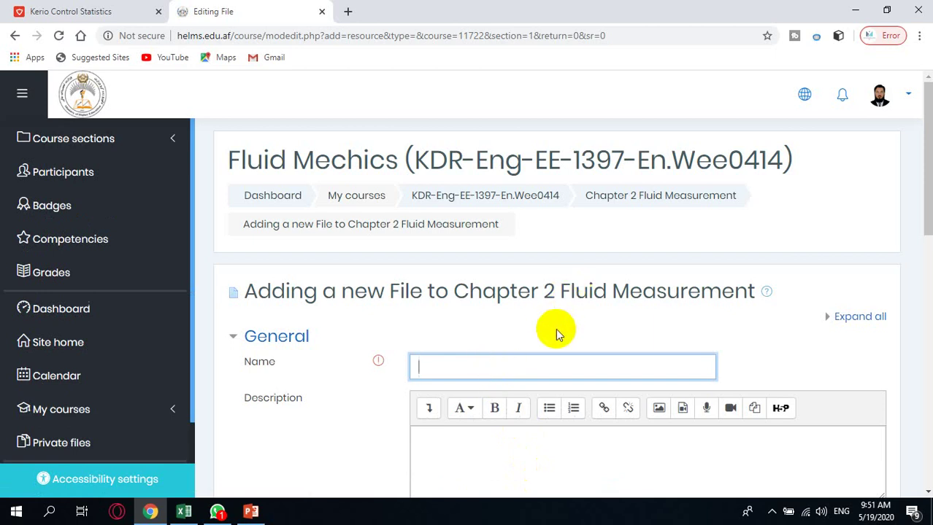
pyautogui.hotkey('ctrl', 'v')
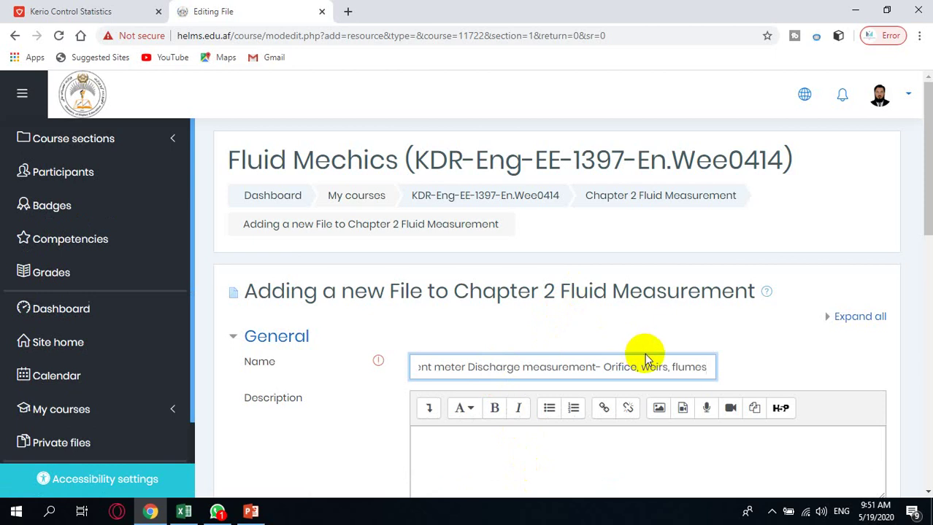
pyautogui.hotkey('ctrl', 'z')
pyautogui.click(477, 454)
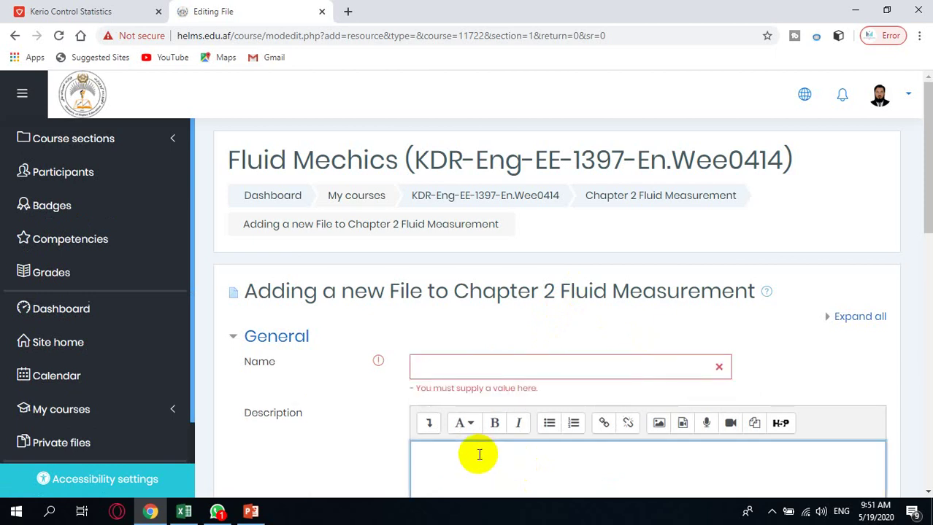
pyautogui.write('In this')
pyautogui.write(' chapter y')
pyautogui.write('ou will')
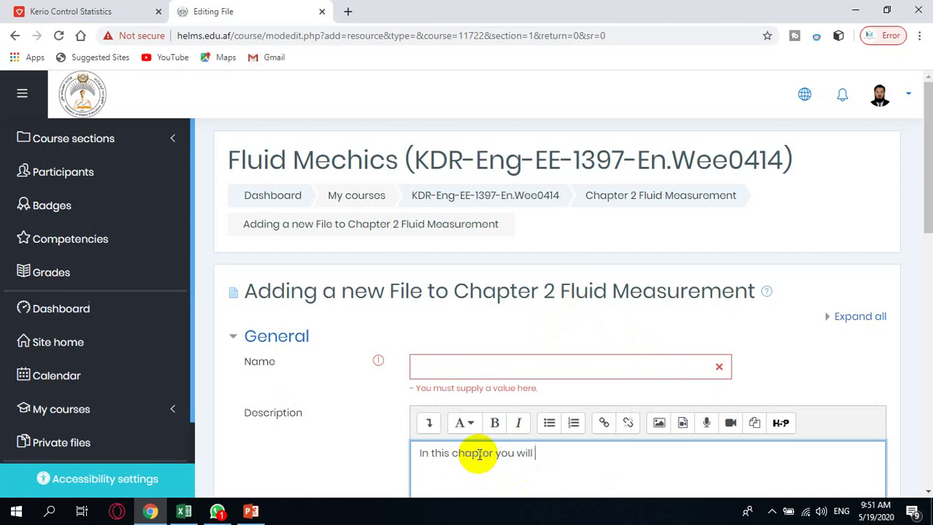
pyautogui.write(' learn')
pyautogui.press('Return')
pyautogui.hotkey('ctrl', 'v')
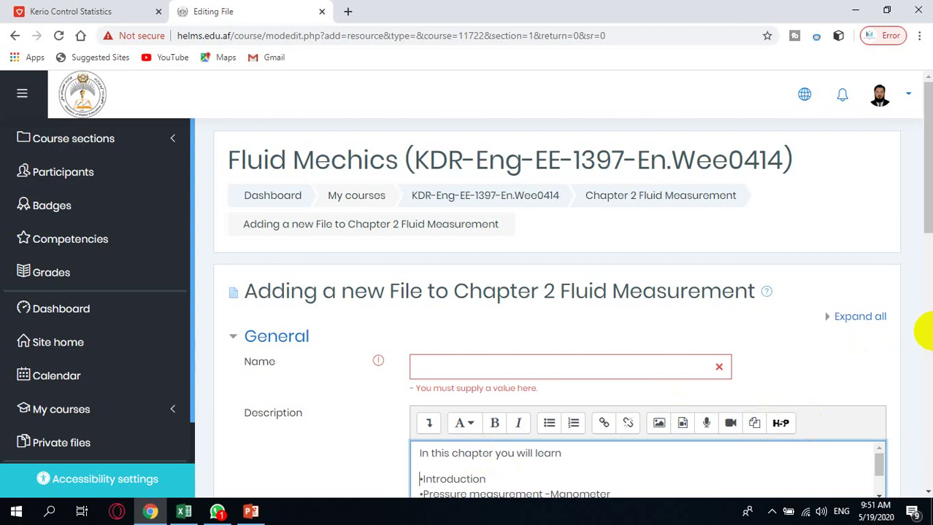
# Name the resource 'Fluid Measurment' and bring up the Upload a file picker.
pyautogui.click(512, 372)
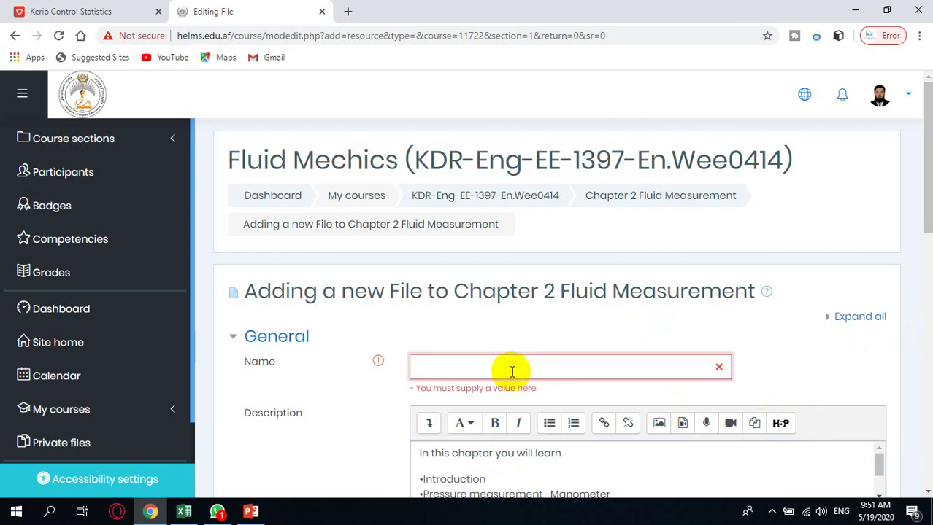
pyautogui.write('Flu')
pyautogui.write('id Ma')
pyautogui.press('BackSpace')
pyautogui.write('ec')
pyautogui.write('su')
pyautogui.write('rment')
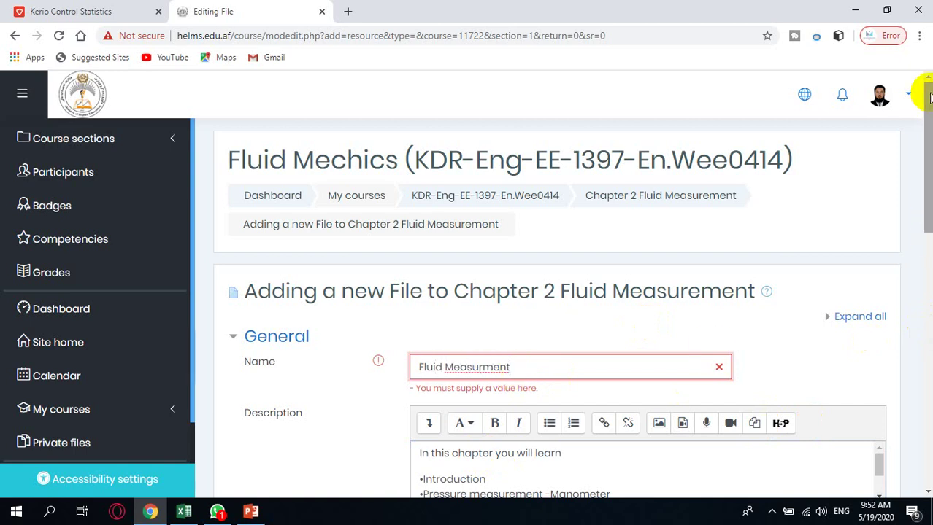
pyautogui.moveTo(925, 120)
pyautogui.mouseDown()
pyautogui.moveTo(917, 250)
pyautogui.moveTo(922, 217)
pyautogui.mouseUp()
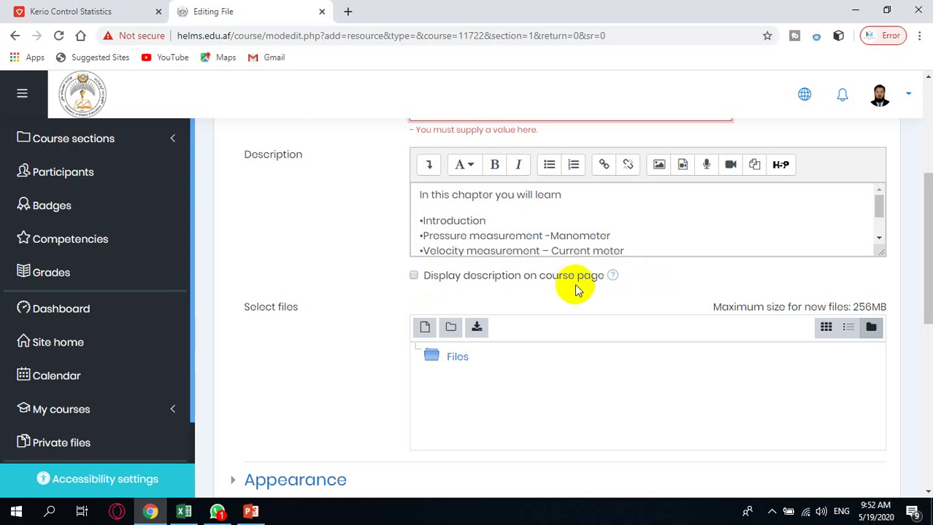
pyautogui.click(611, 276)
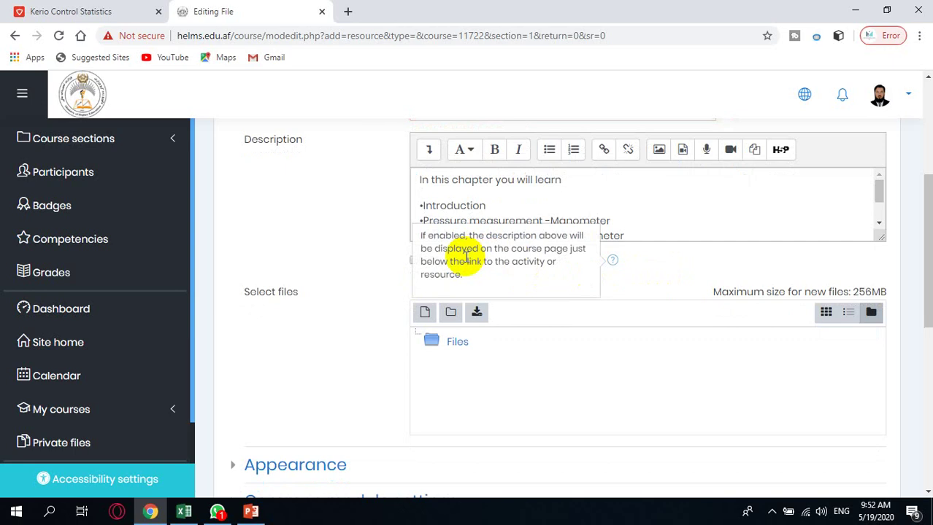
pyautogui.click(407, 265)
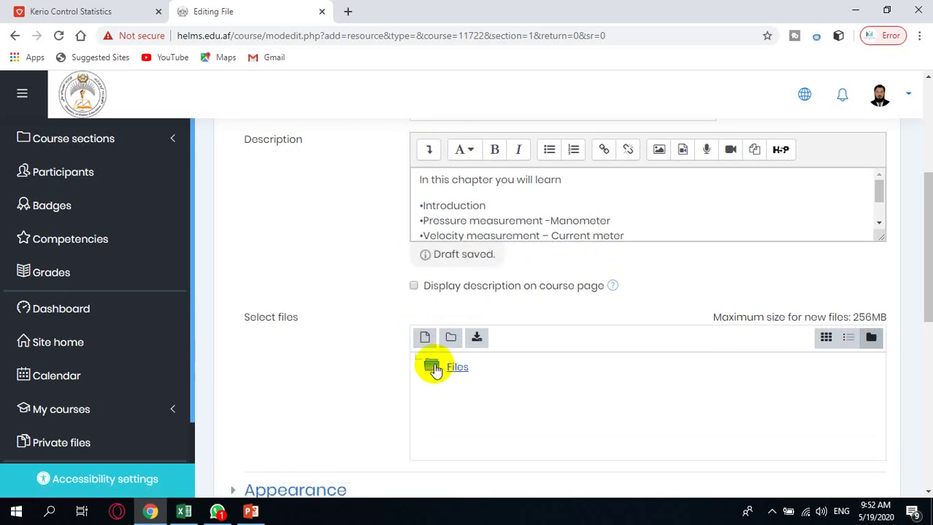
pyautogui.click(425, 337)
pyautogui.click(267, 220)
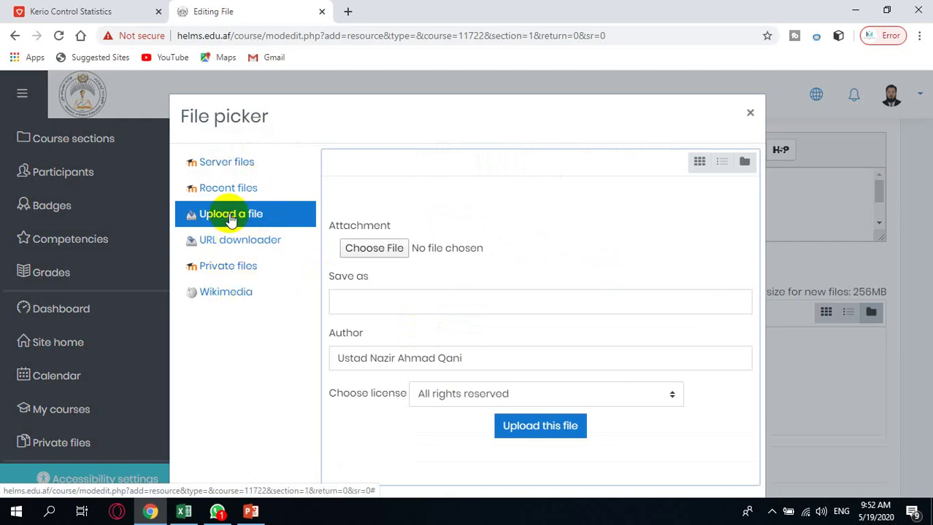
# Upload Chapter 2 pressure measurement-.pptx from the Desktop to the File resource.
pyautogui.click(363, 249)
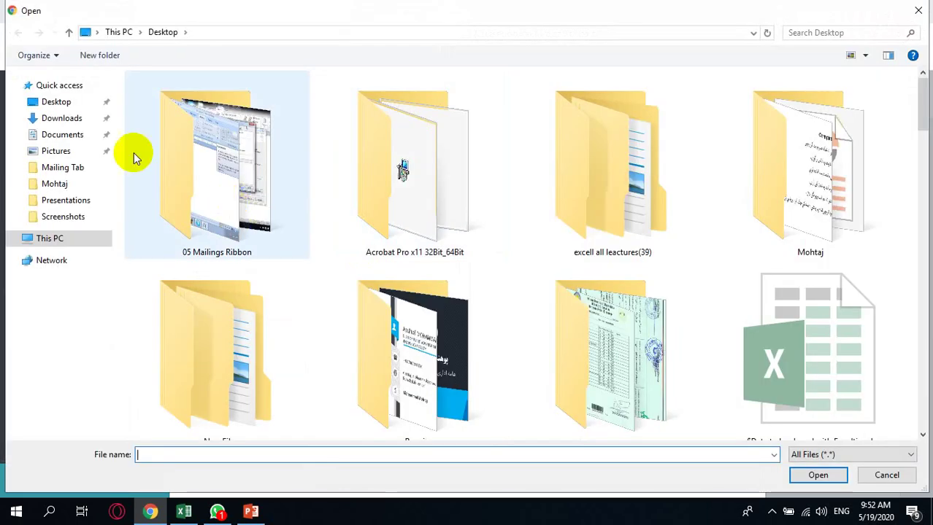
pyautogui.click(58, 103)
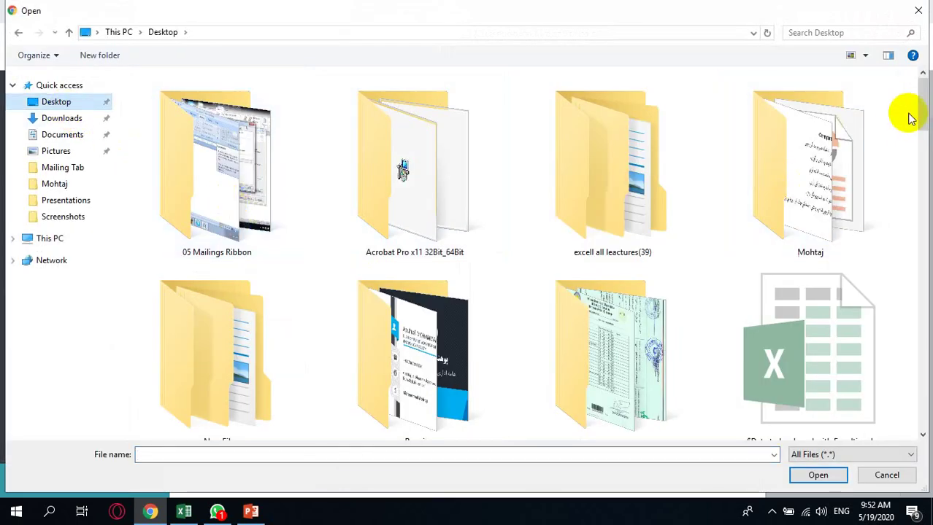
pyautogui.moveTo(919, 111); pyautogui.dragTo(912, 187)
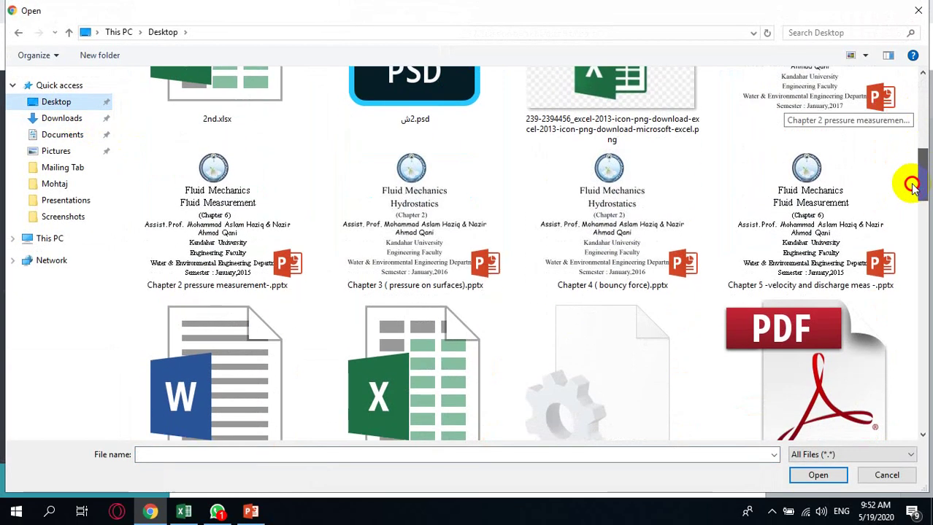
pyautogui.doubleClick(216, 211)
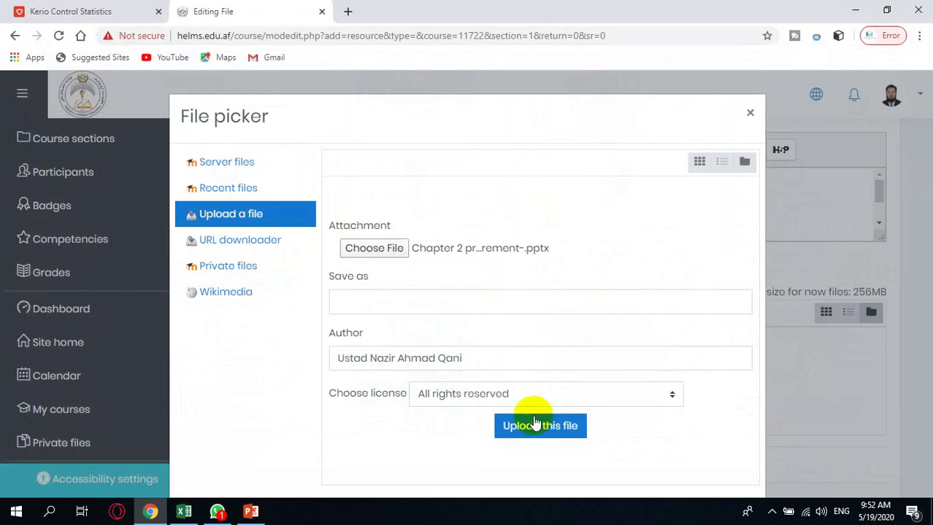
pyautogui.click(537, 427)
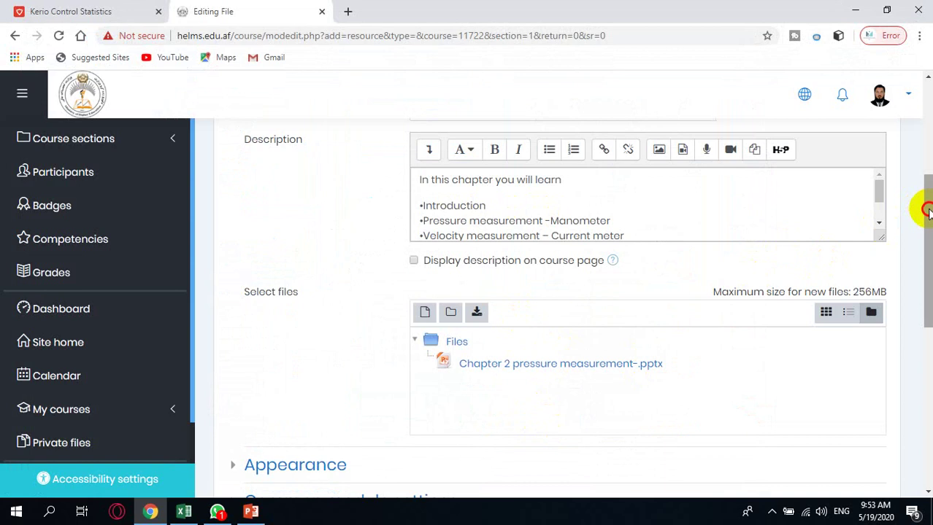
# Expand Appearance and review the Display options and help, keeping Display on Automatic.
pyautogui.moveTo(920, 205); pyautogui.dragTo(921, 290)
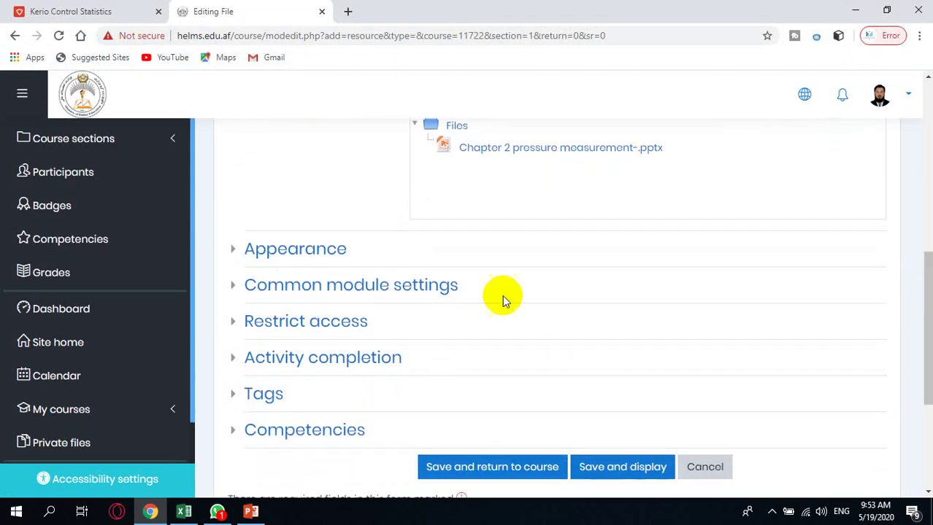
pyautogui.click(241, 252)
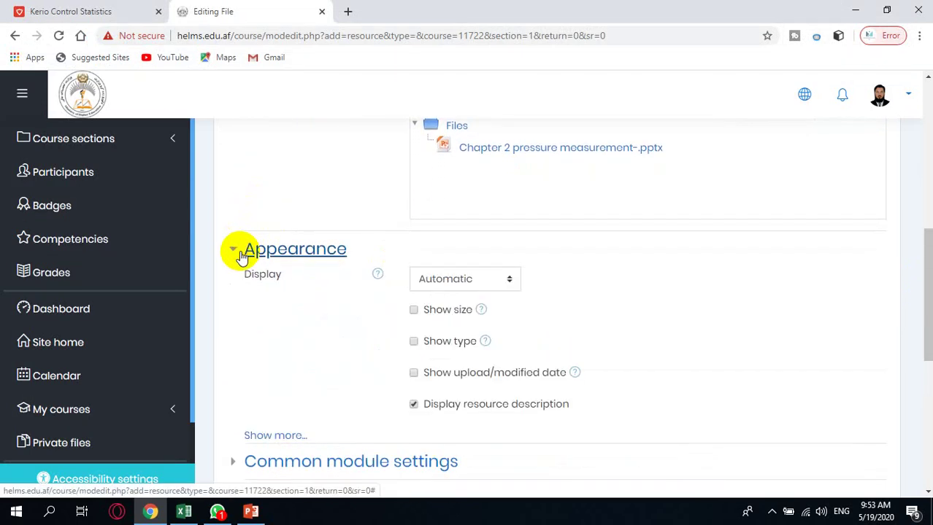
pyautogui.click(473, 279)
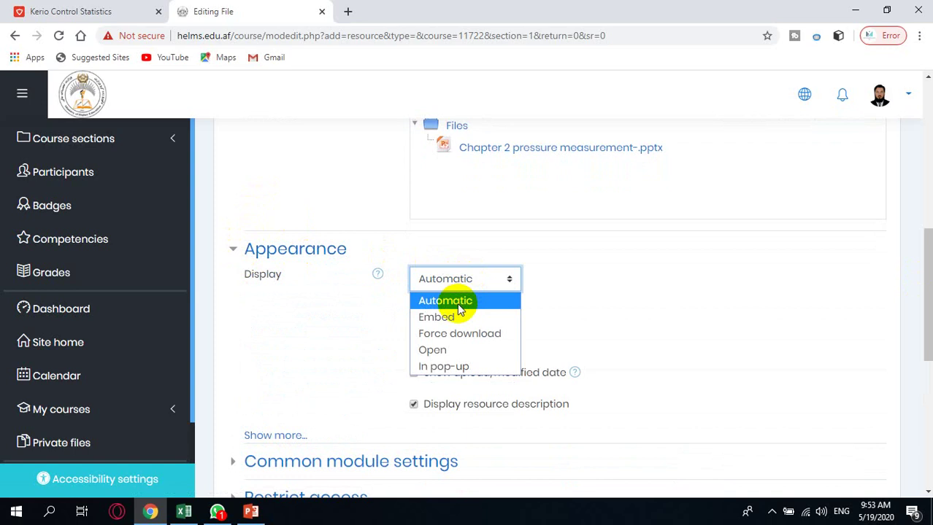
pyautogui.click(377, 275)
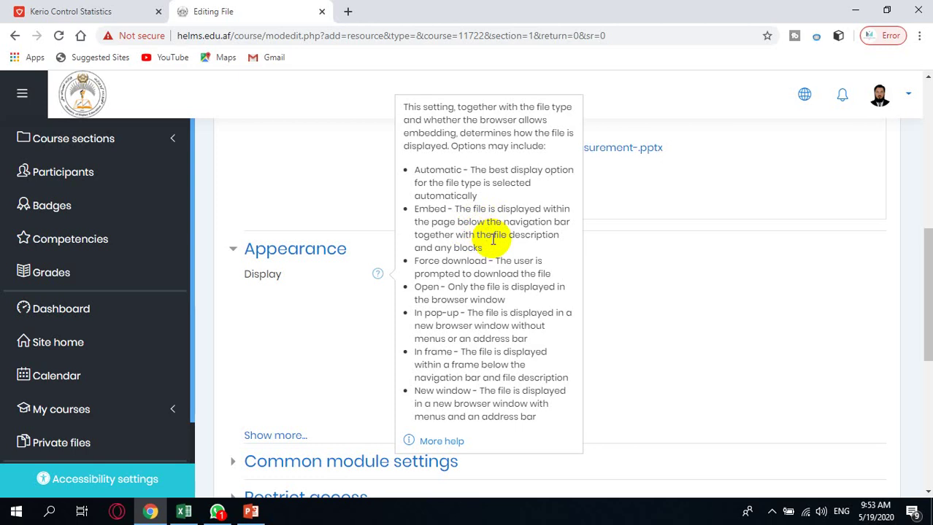
pyautogui.click(361, 250)
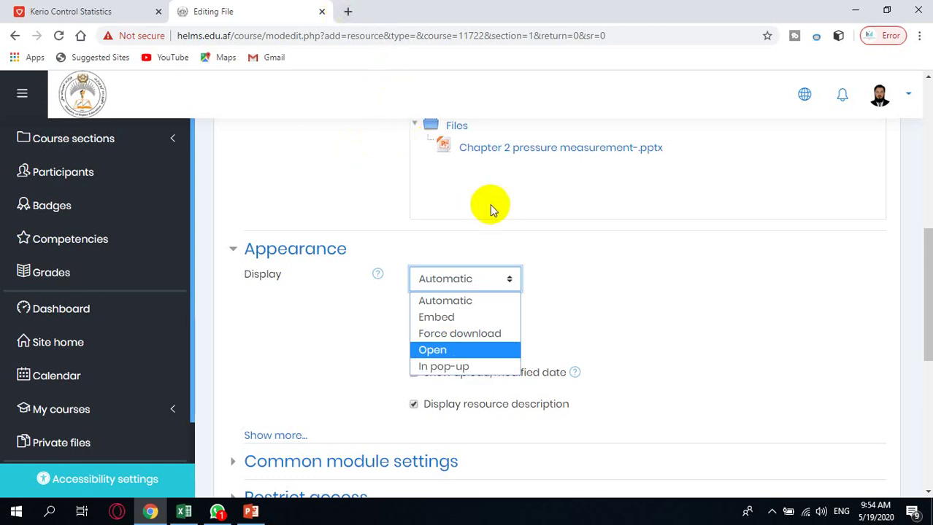
pyautogui.click(473, 302)
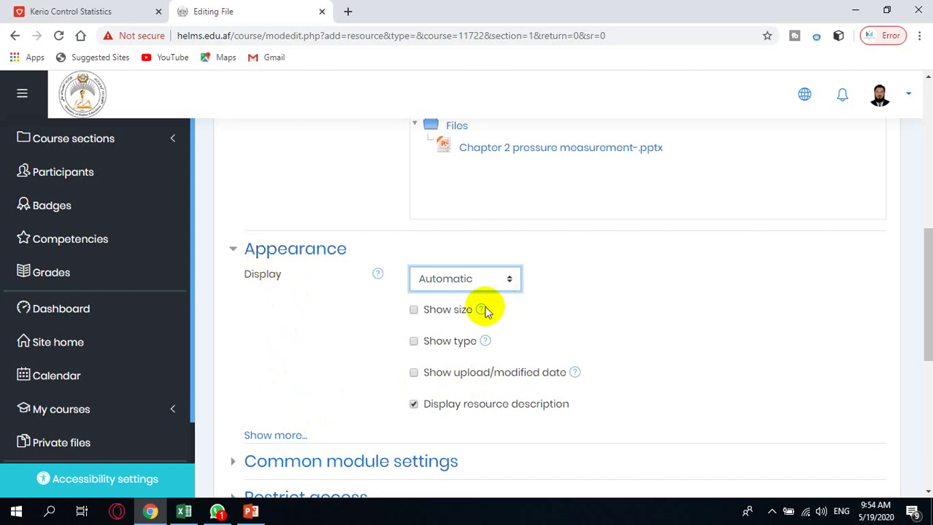
# Fold away the Appearance and Common module settings and expand Restrict access.
pyautogui.click(233, 251)
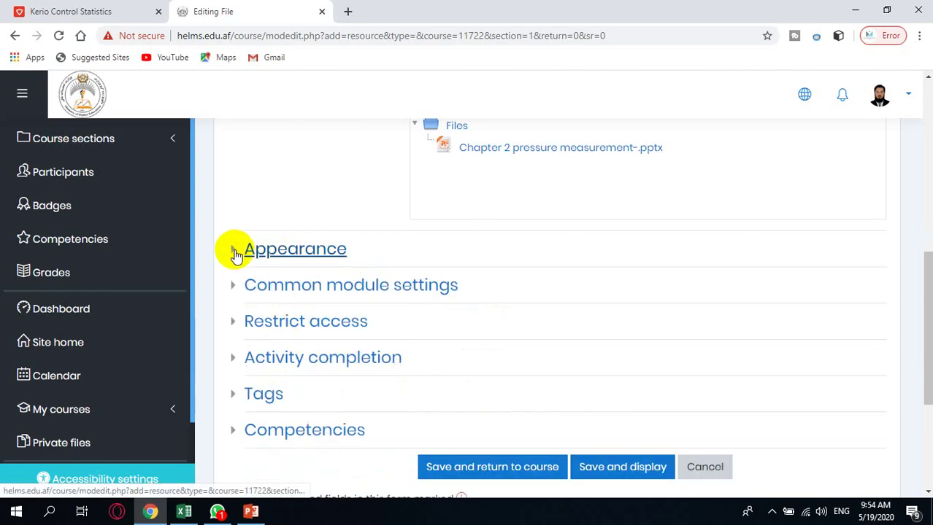
pyautogui.click(234, 287)
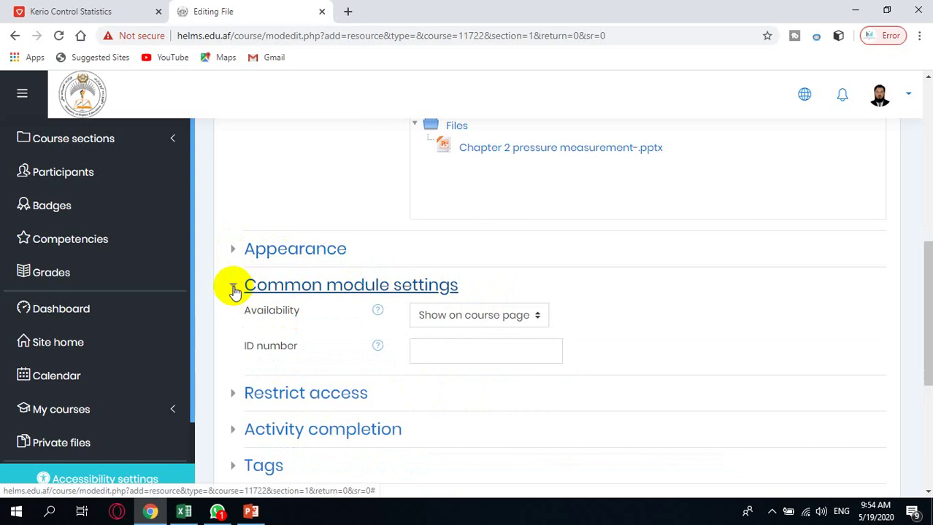
pyautogui.click(234, 289)
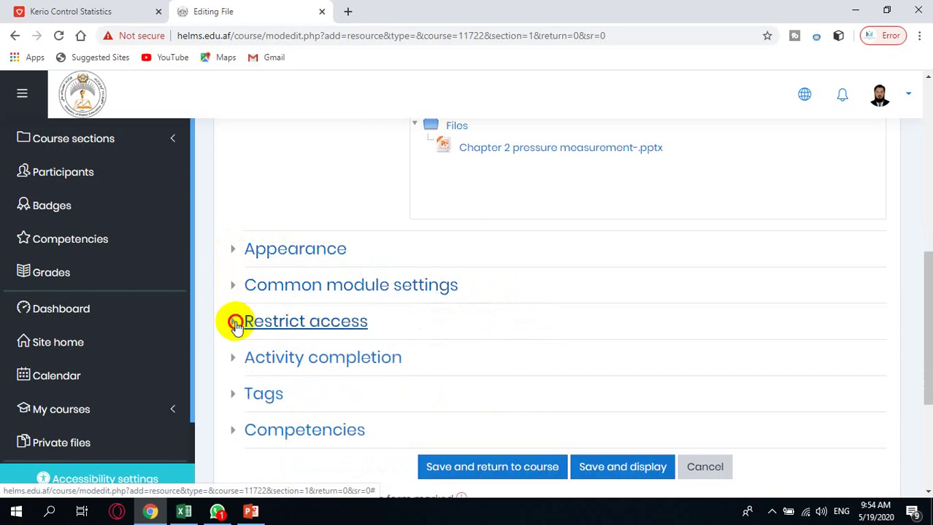
pyautogui.click(235, 323)
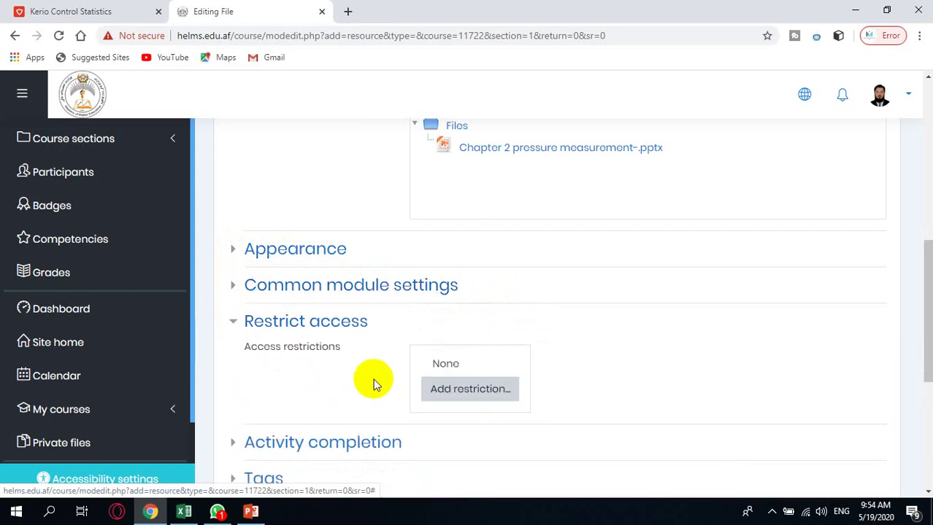
# Add a restriction requiring Fluid Properties 'must be marked complete', then delete it.
pyautogui.click(440, 402)
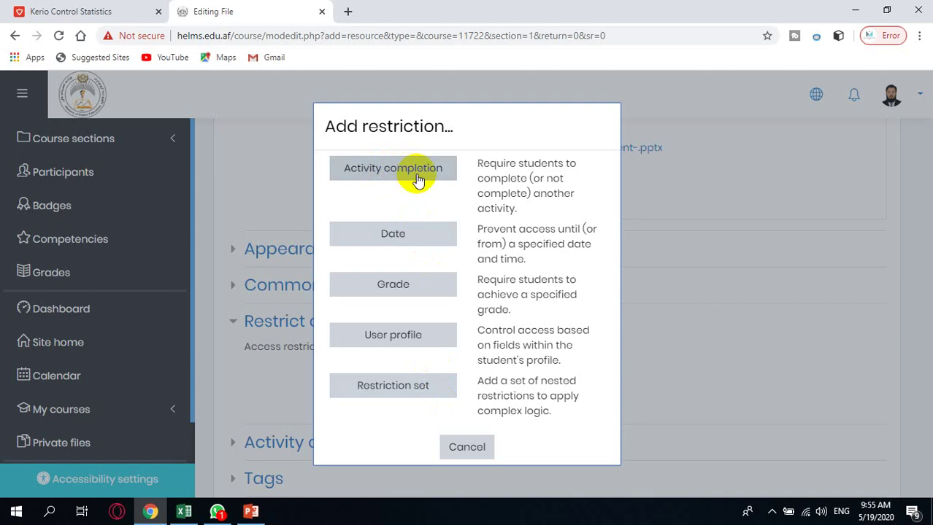
pyautogui.click(416, 175)
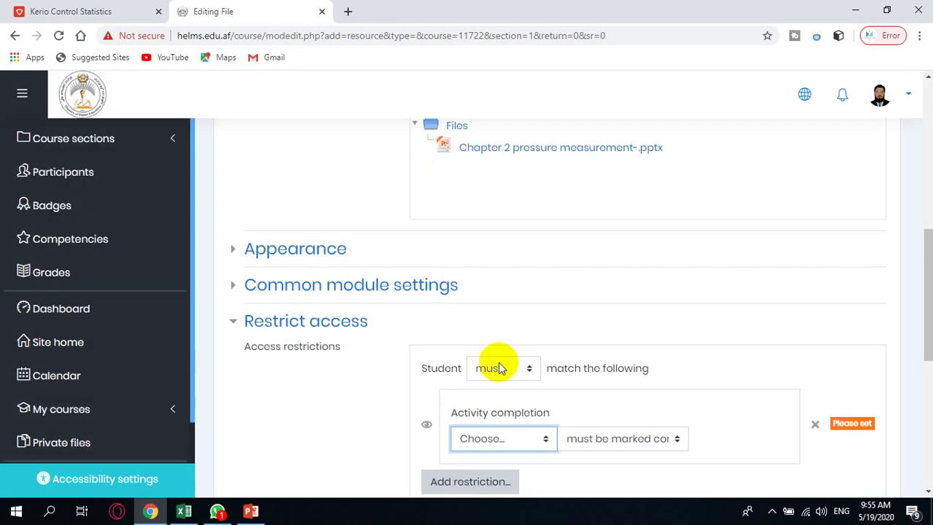
pyautogui.click(659, 446)
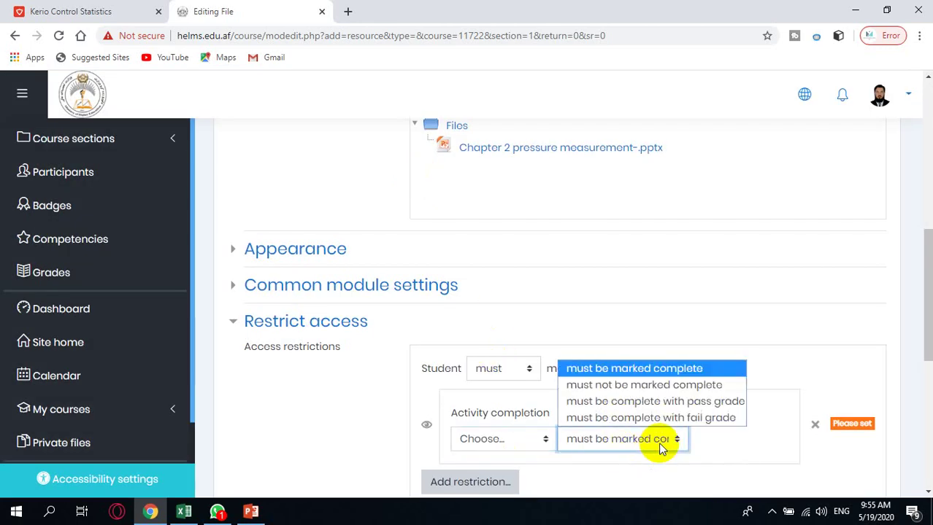
pyautogui.click(734, 451)
pyautogui.click(513, 437)
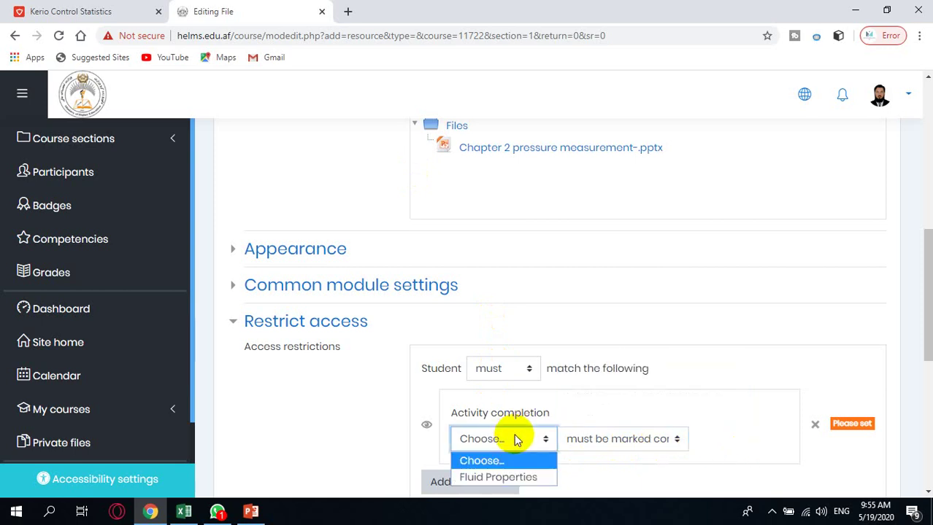
pyautogui.click(506, 479)
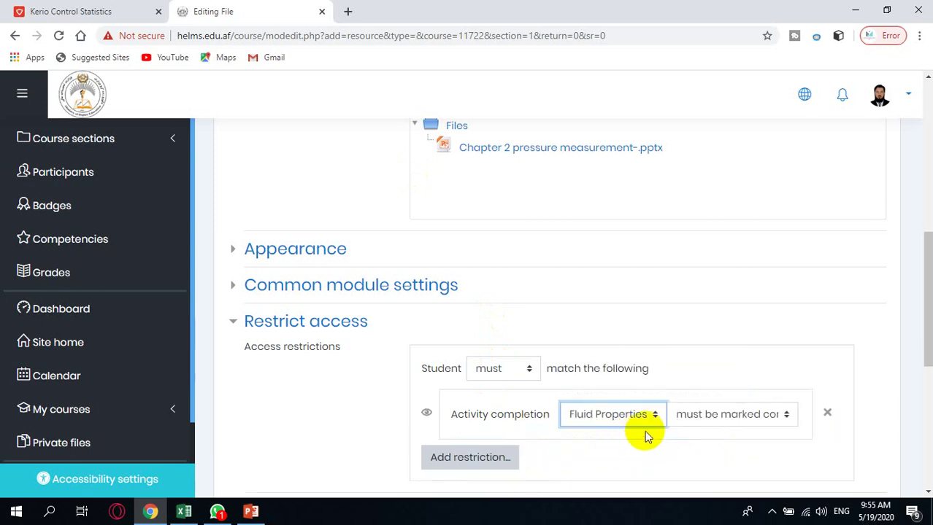
pyautogui.click(717, 417)
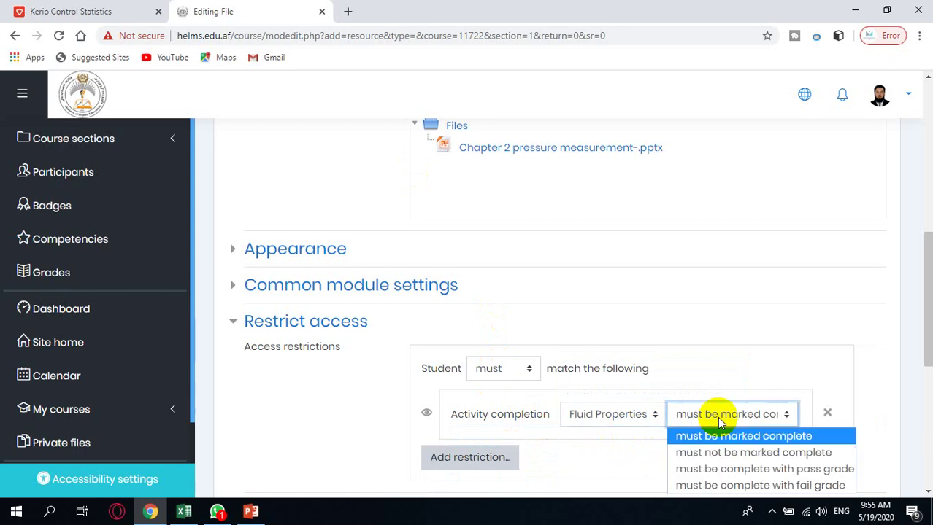
pyautogui.click(831, 417)
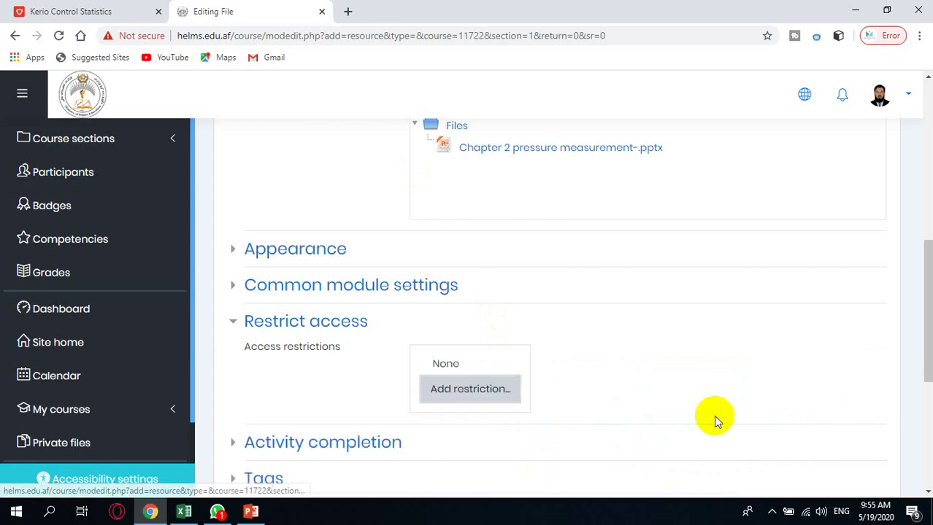
pyautogui.click(478, 387)
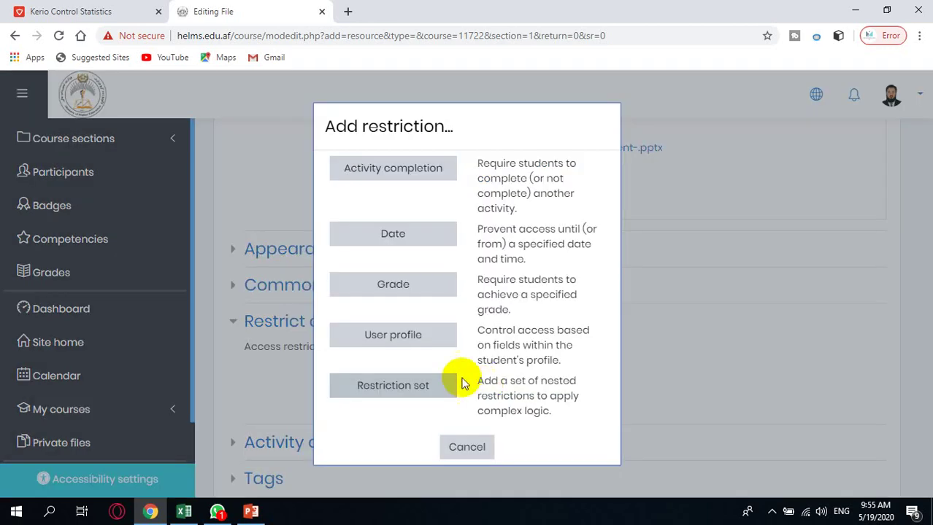
pyautogui.click(393, 235)
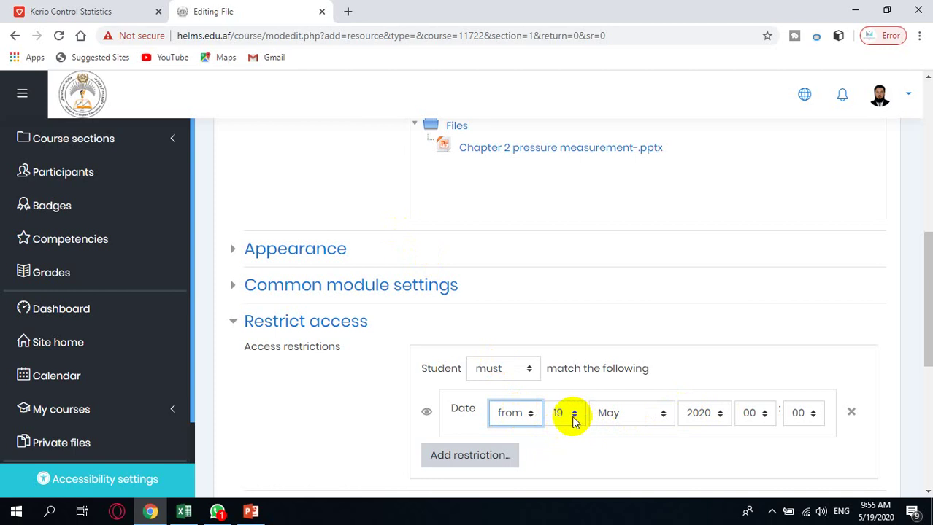
pyautogui.click(531, 414)
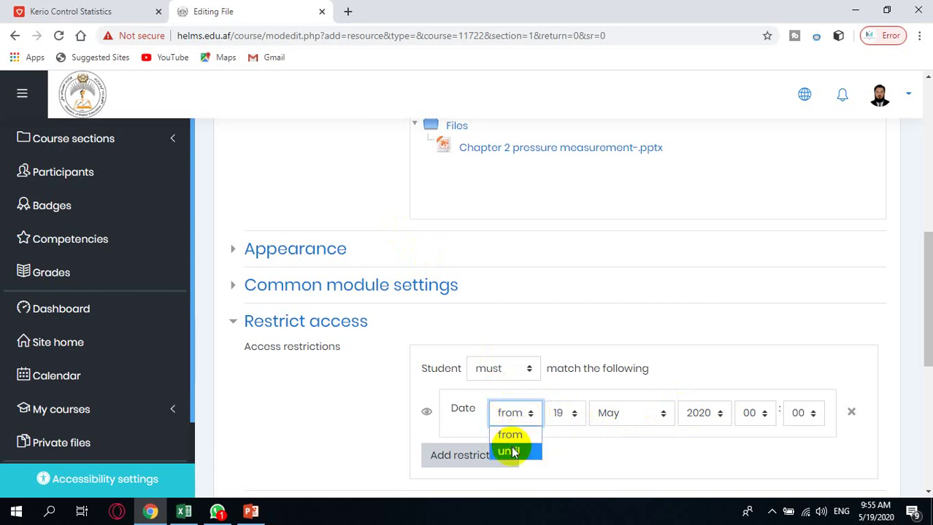
pyautogui.click(526, 451)
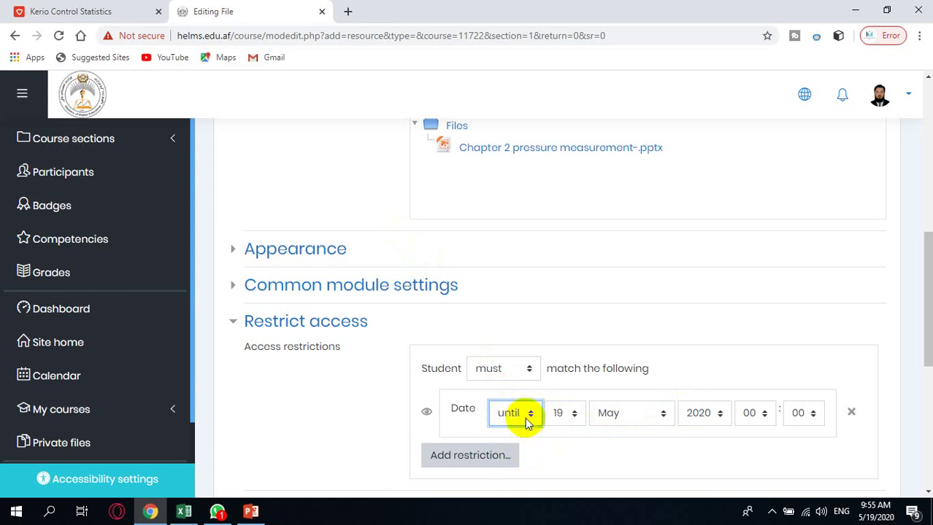
pyautogui.click(529, 422)
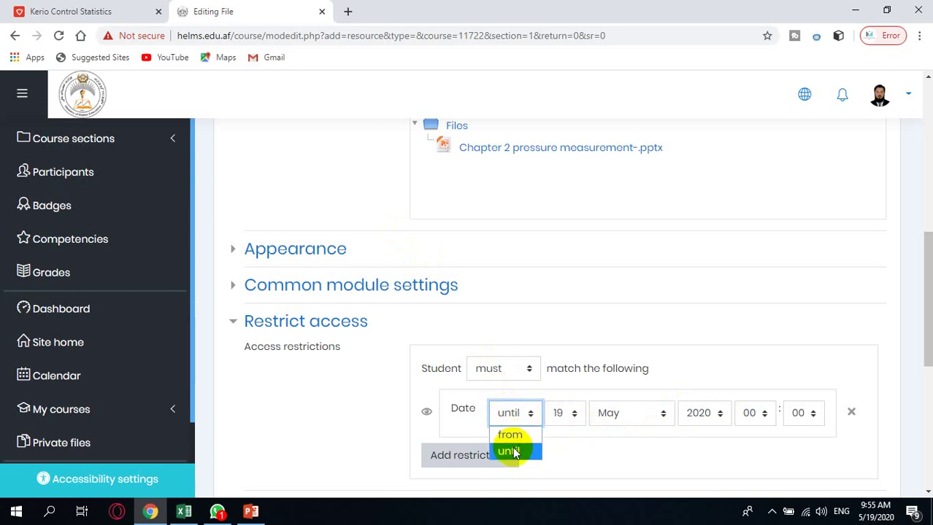
pyautogui.click(514, 452)
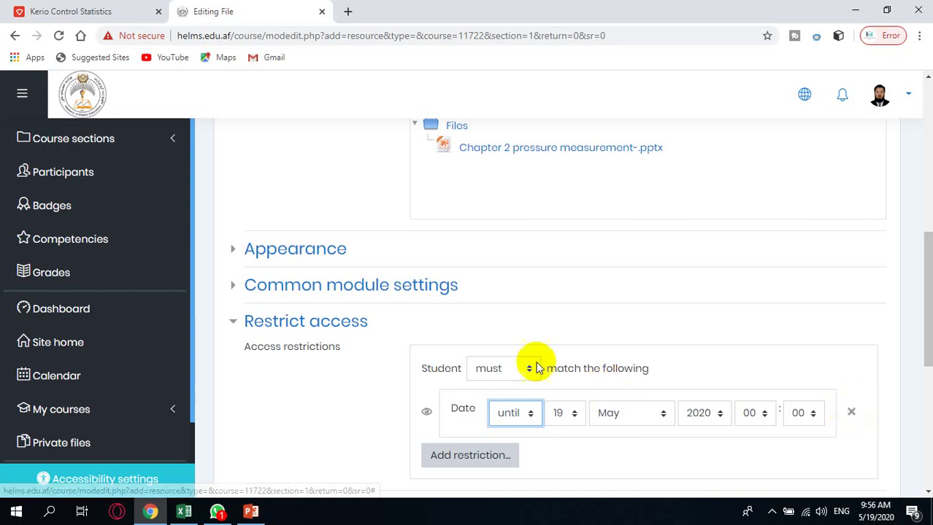
pyautogui.click(851, 413)
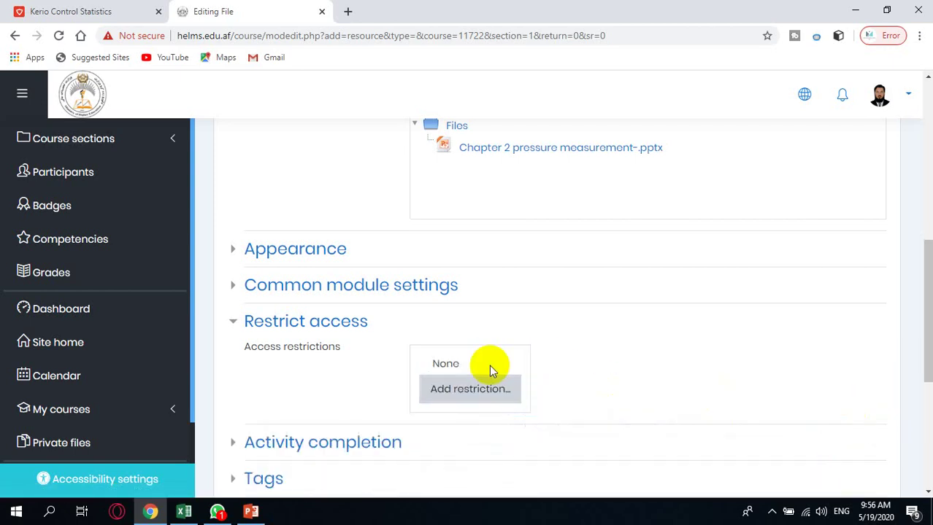
# Add a User profile restriction with 'is equal to', then remove it.
pyautogui.click(478, 388)
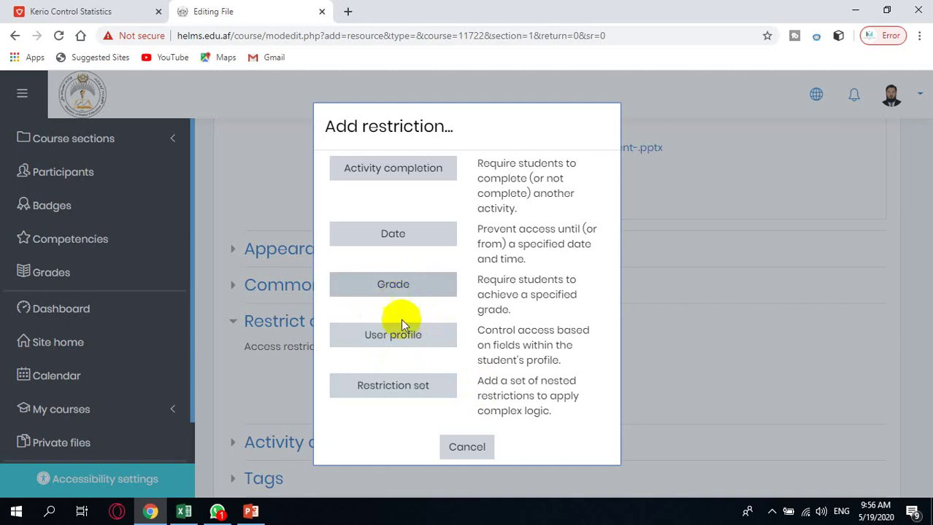
pyautogui.click(401, 337)
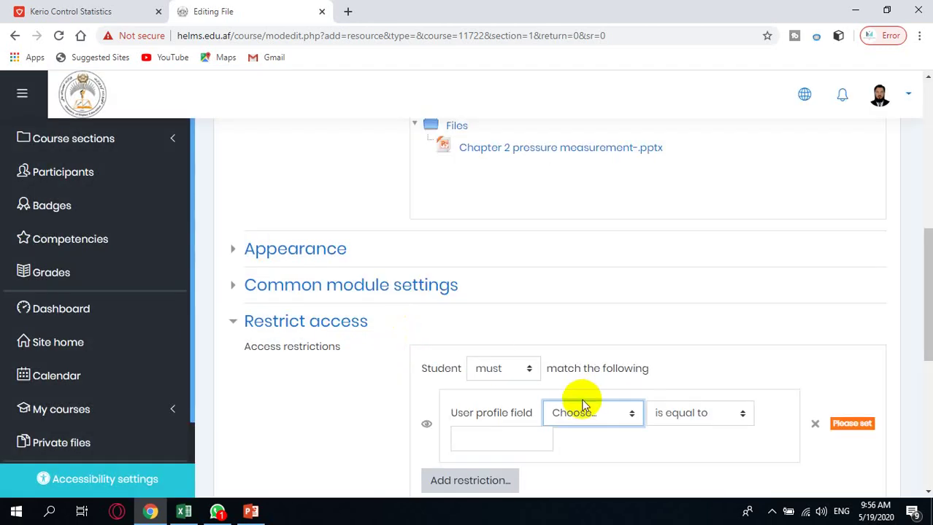
pyautogui.click(683, 421)
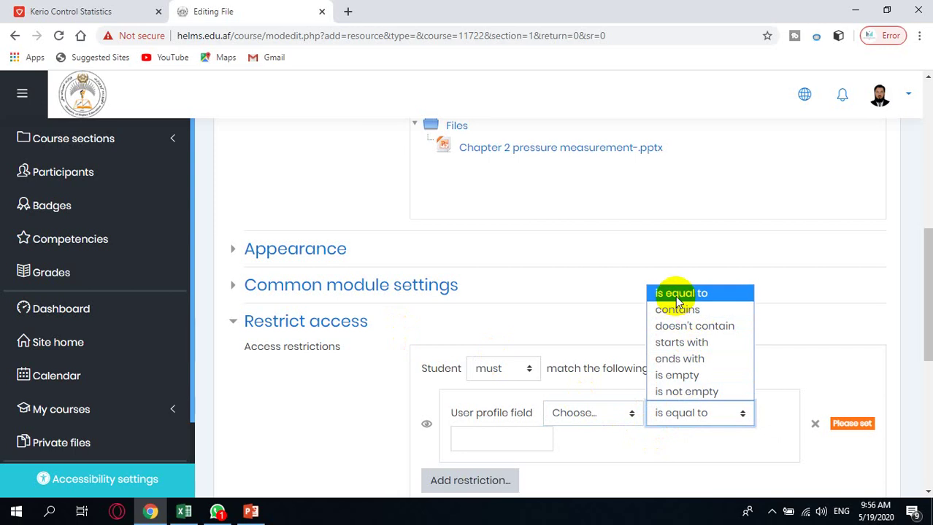
pyautogui.click(790, 290)
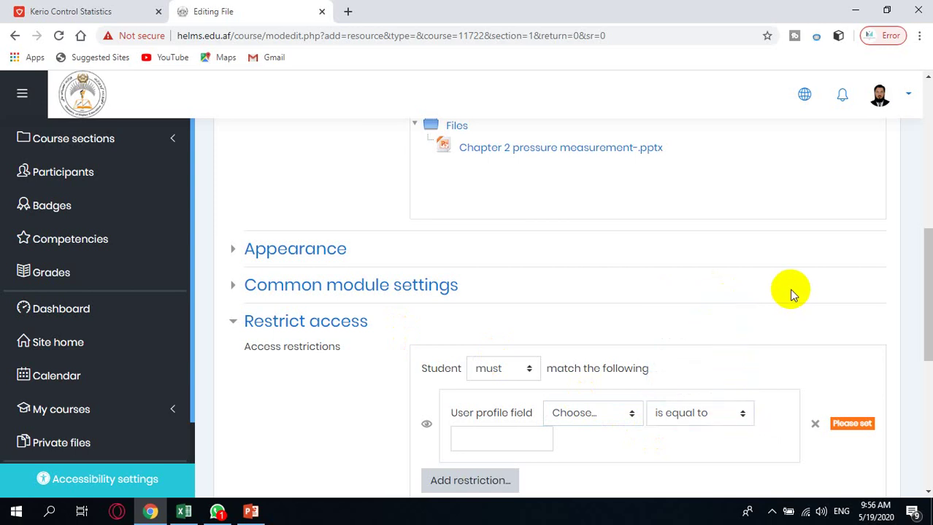
pyautogui.click(816, 425)
# Add and remove a nested Restriction set, then collapse the Restrict access section.
pyautogui.click(470, 388)
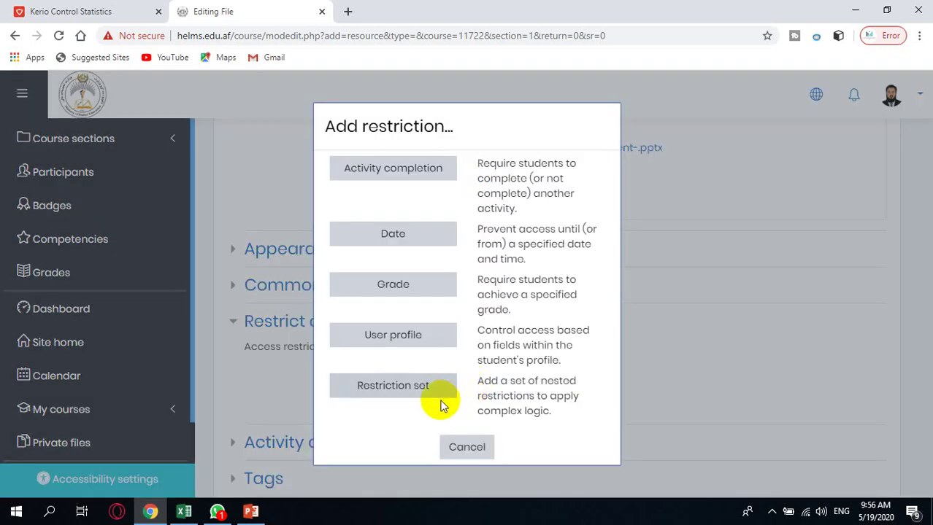
pyautogui.click(402, 384)
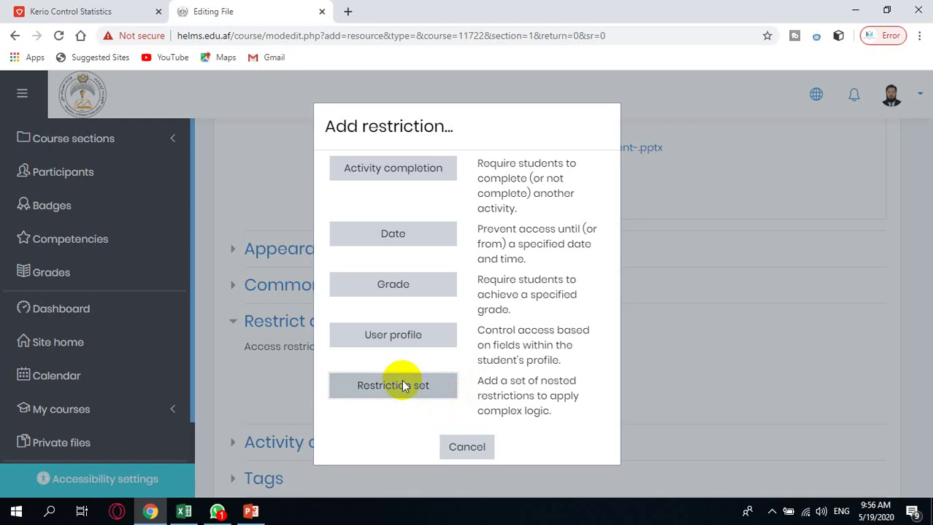
pyautogui.click(517, 413)
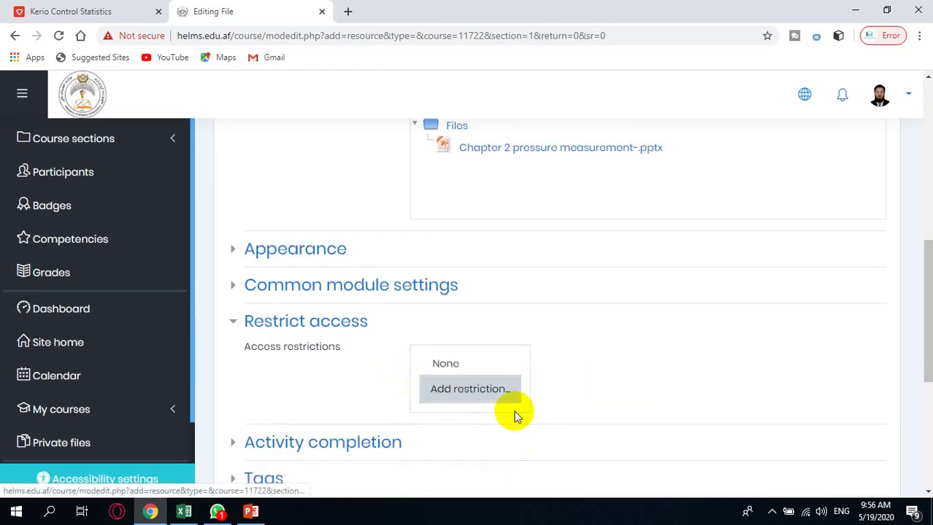
pyautogui.click(235, 328)
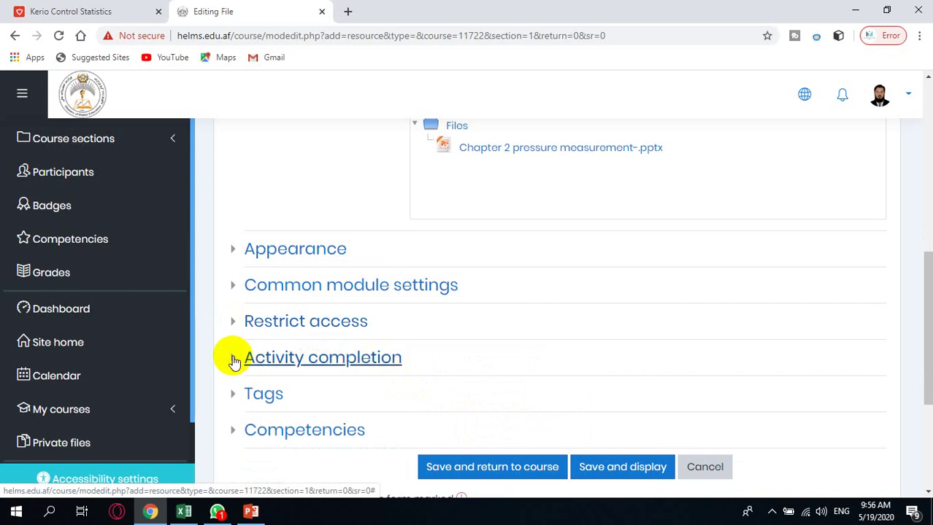
# Check the Activity completion settings, then save the Fluid Measurment file and display it.
pyautogui.click(232, 361)
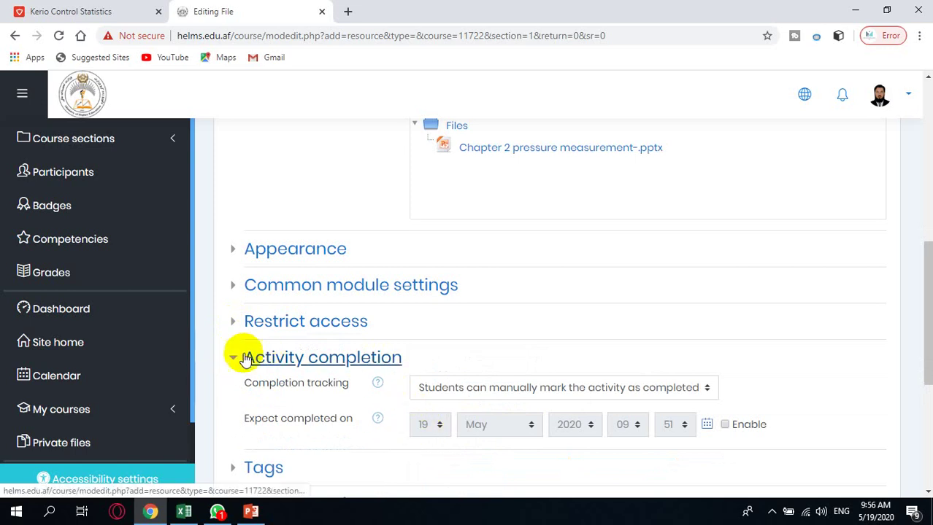
pyautogui.click(239, 356)
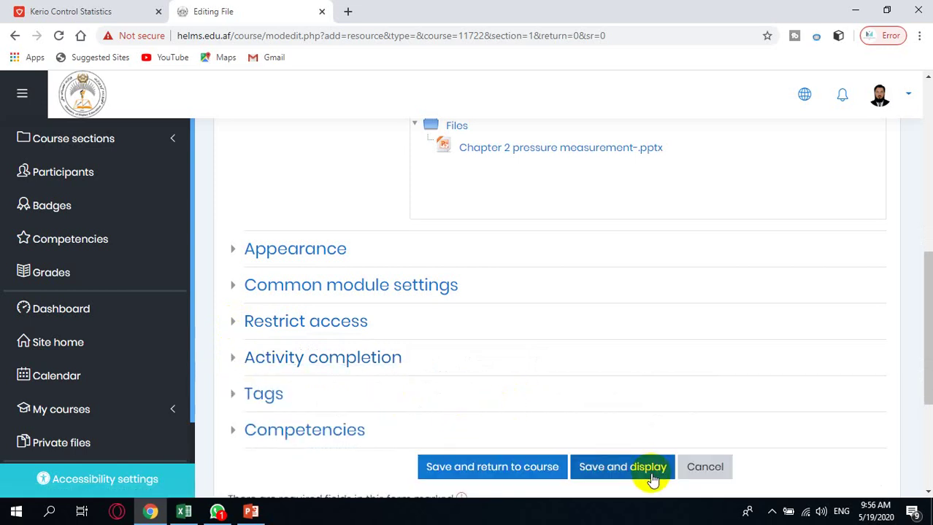
pyautogui.click(611, 471)
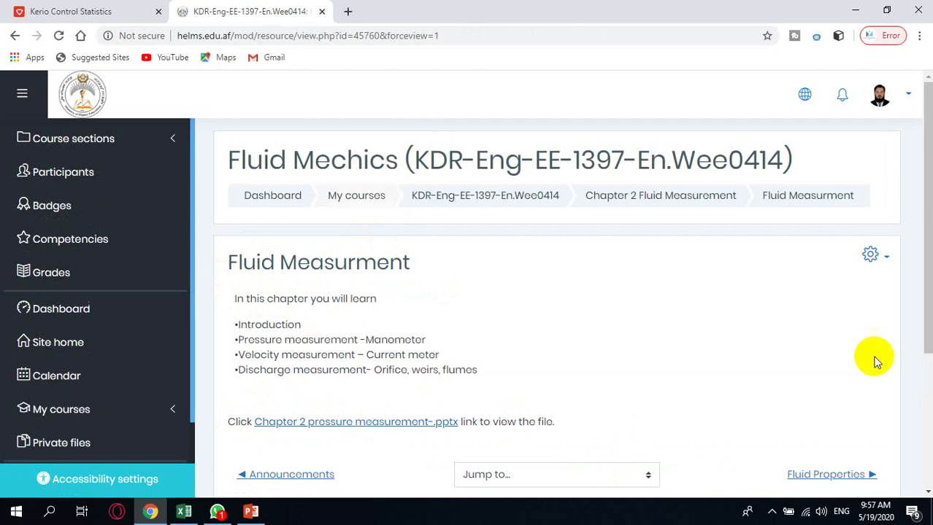
# Go to the course's Announcements forum using the Jump to menu on the Fluid Measurment page.
pyautogui.click(925, 207)
pyautogui.moveTo(925, 207); pyautogui.dragTo(924, 234)
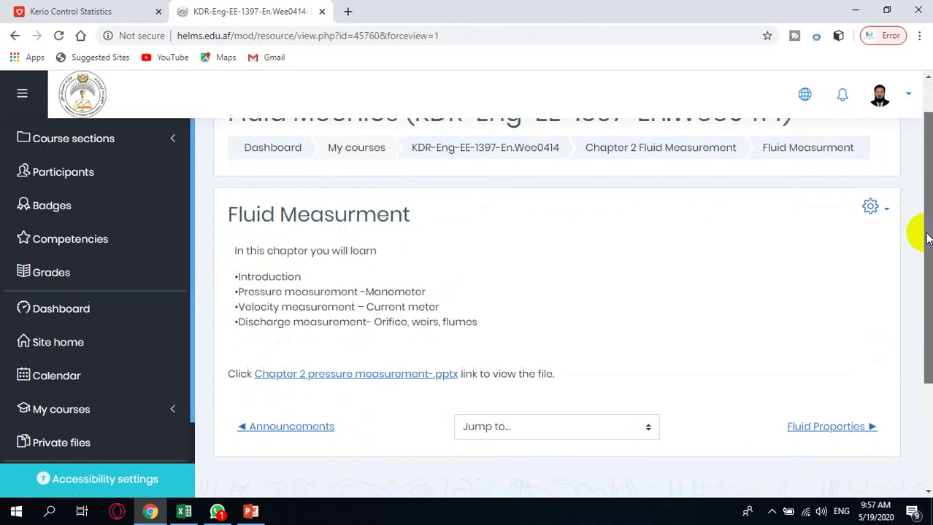
pyautogui.click(592, 430)
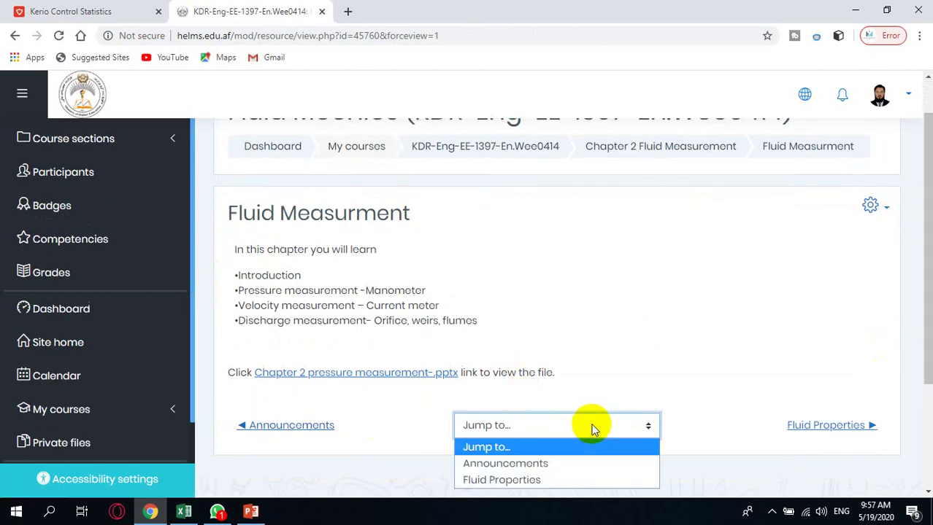
pyautogui.click(555, 467)
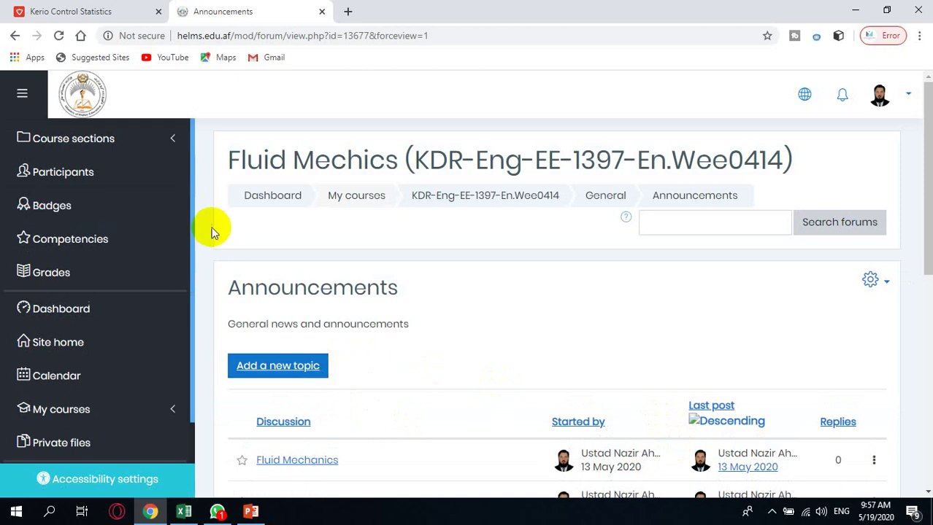
pyautogui.click(123, 175)
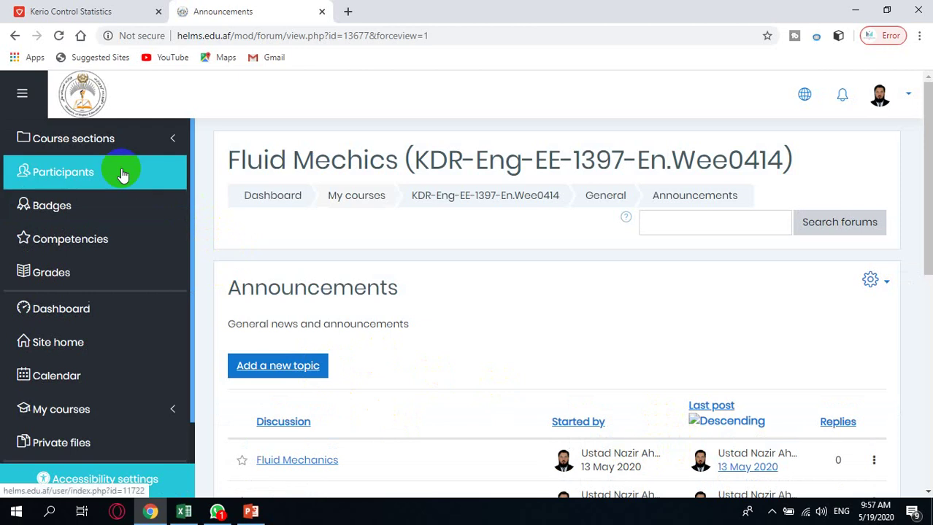